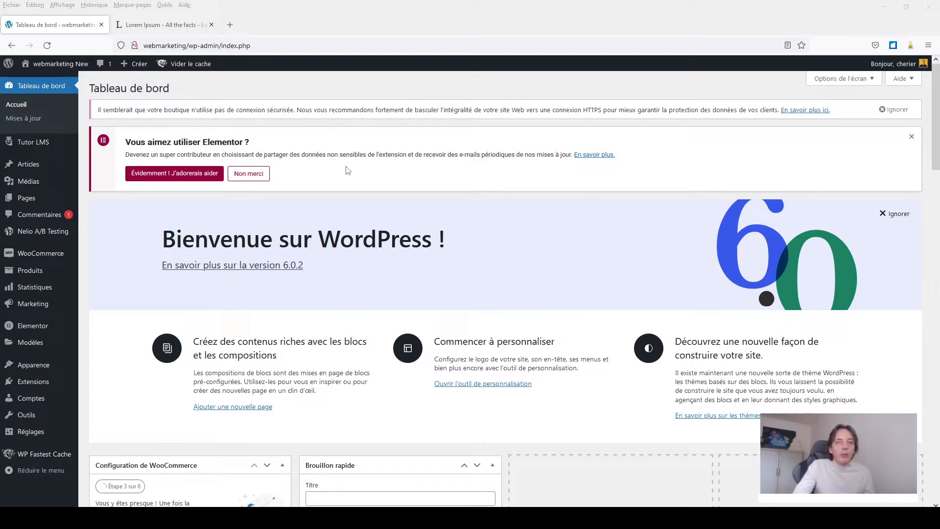
- Search the WordPress plugin directory for "draw attention" among the extensions available to add
left_click(40, 385)
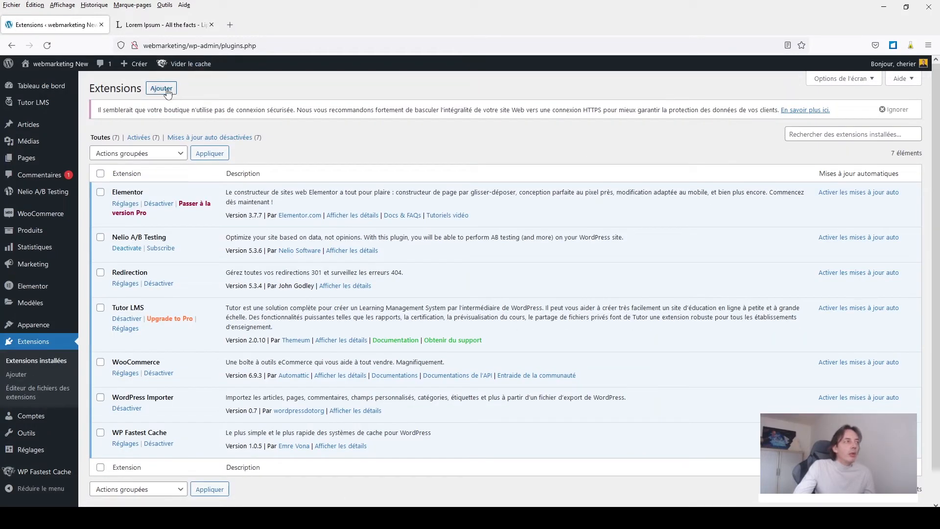
left_click(167, 93)
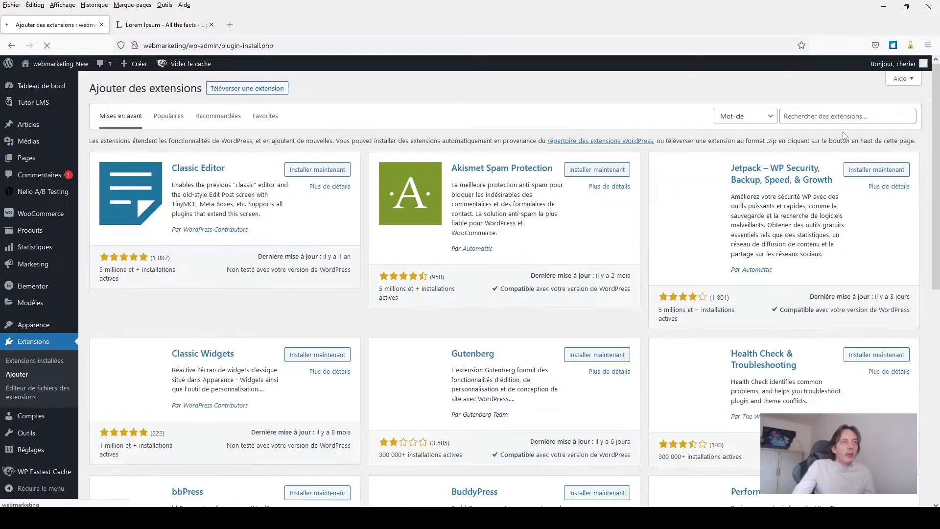
left_click(831, 117)
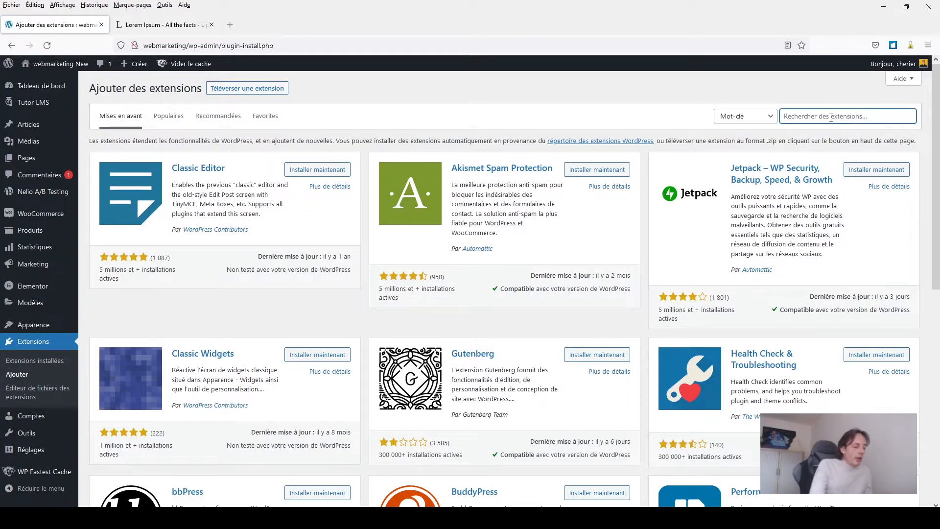
type("dr")
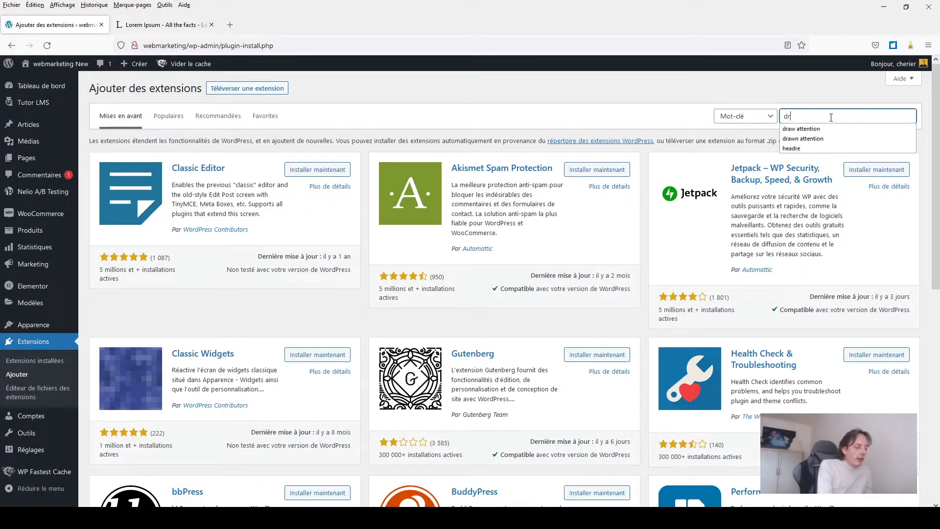
type("aw")
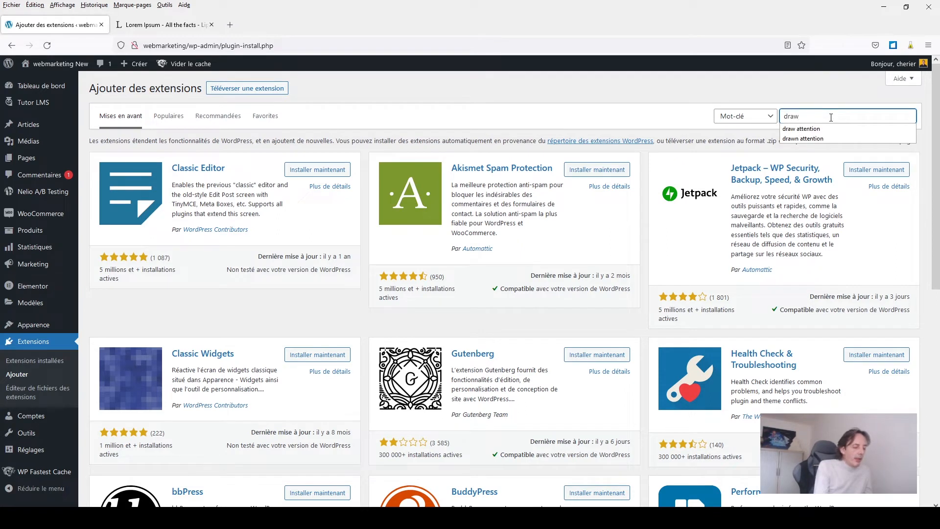
type(" attention")
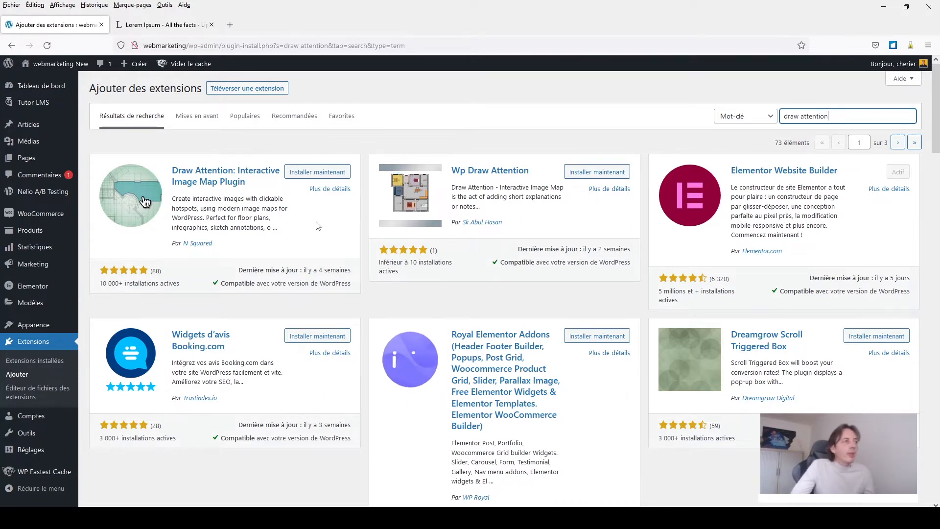
- Install and activate the Draw Attention: Interactive Image Map Plugin, and open its image editing page
left_click(305, 173)
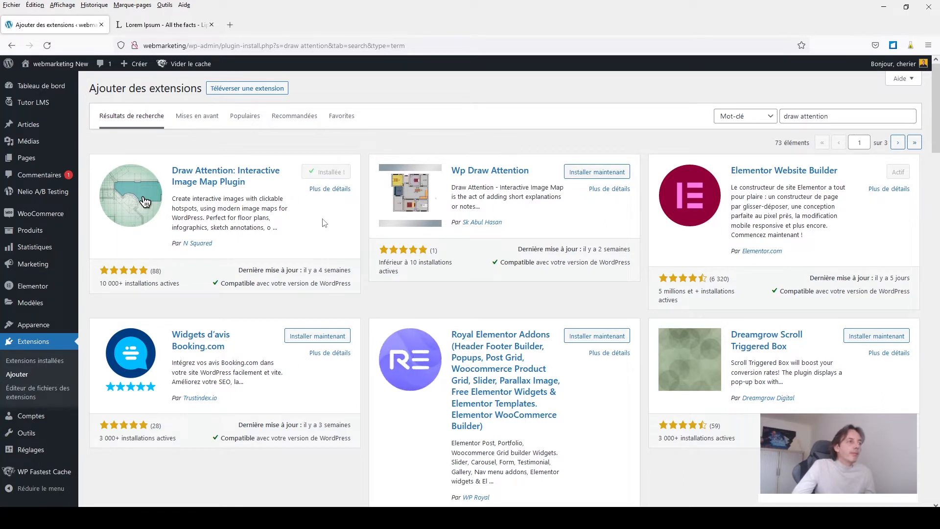
left_click(323, 177)
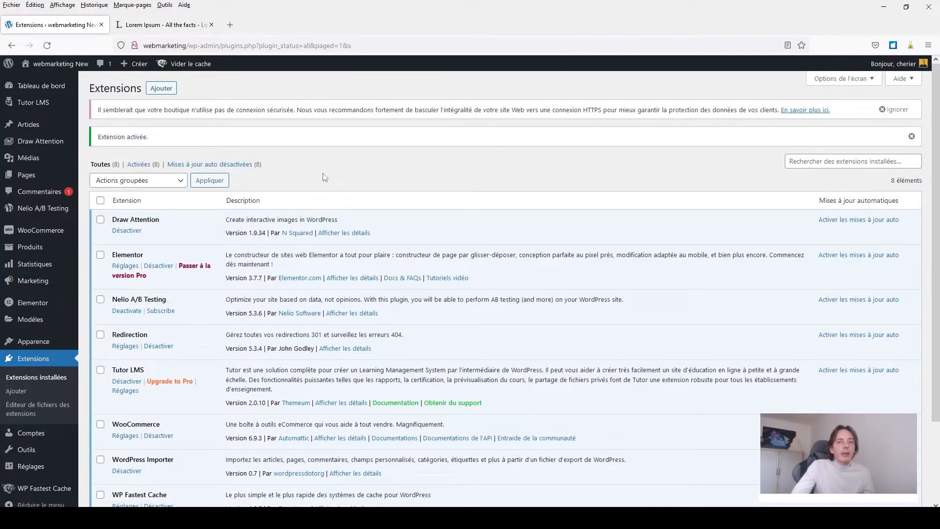
left_click(31, 143)
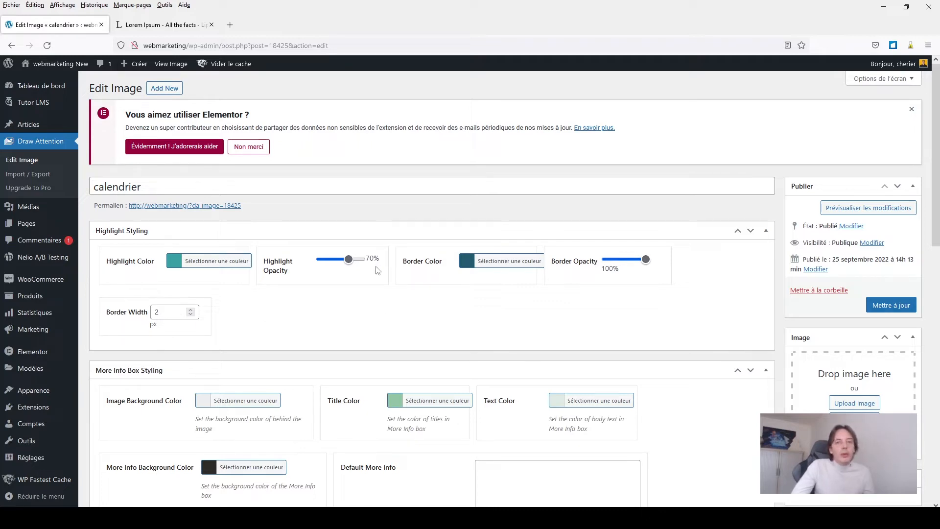
- Set calendrier.png from the media library as the image of the calendrier interactive image
scroll(376, 267, "down", 4)
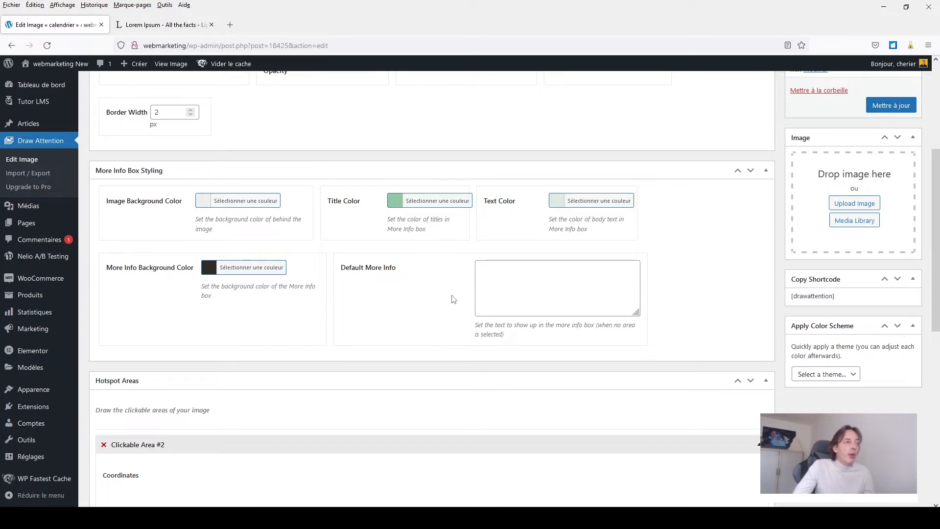
scroll(453, 299, "up", 4)
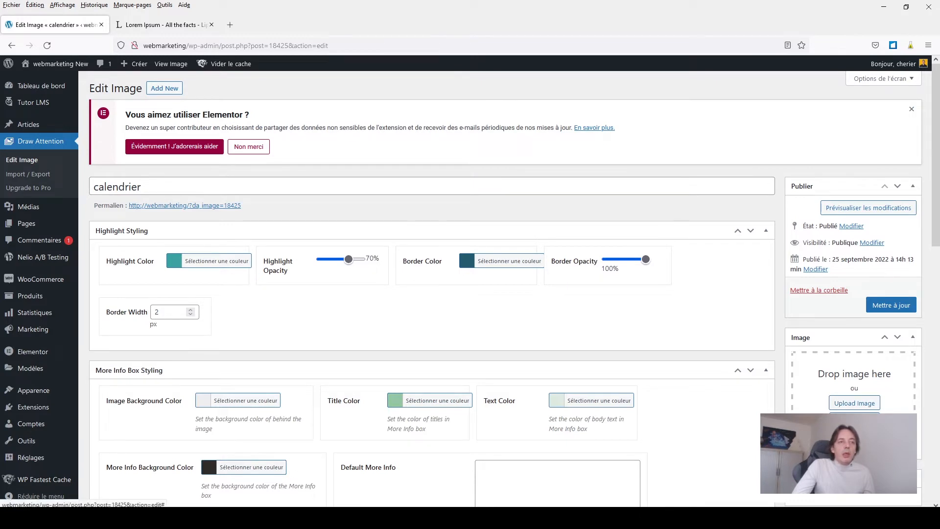
left_click(855, 420)
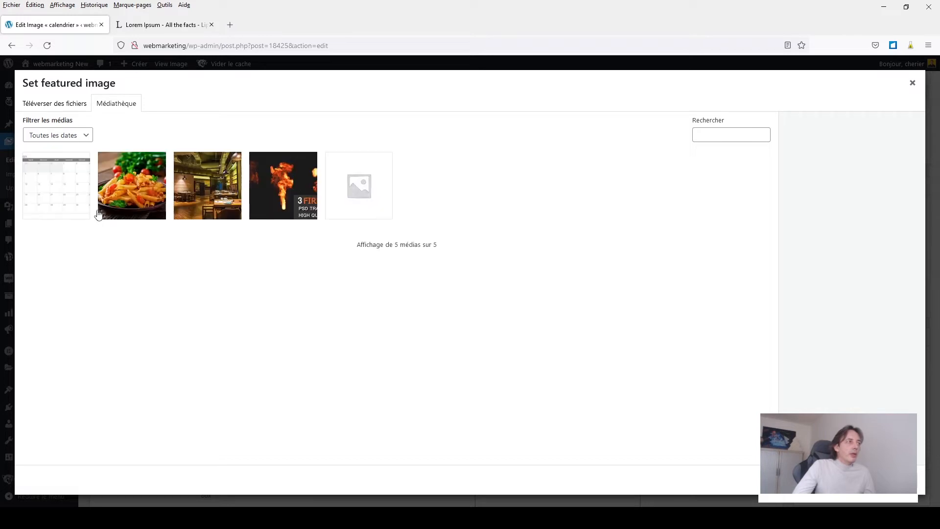
left_click(43, 193)
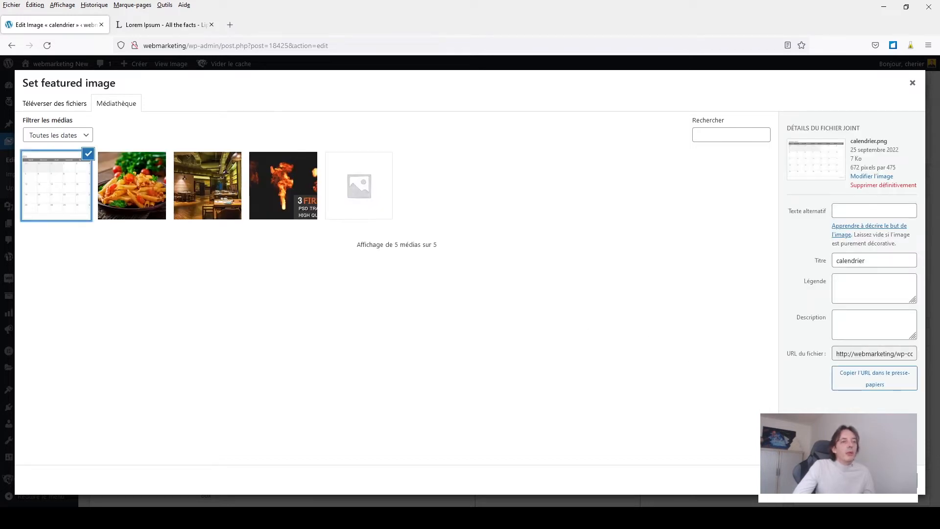
left_click(882, 480)
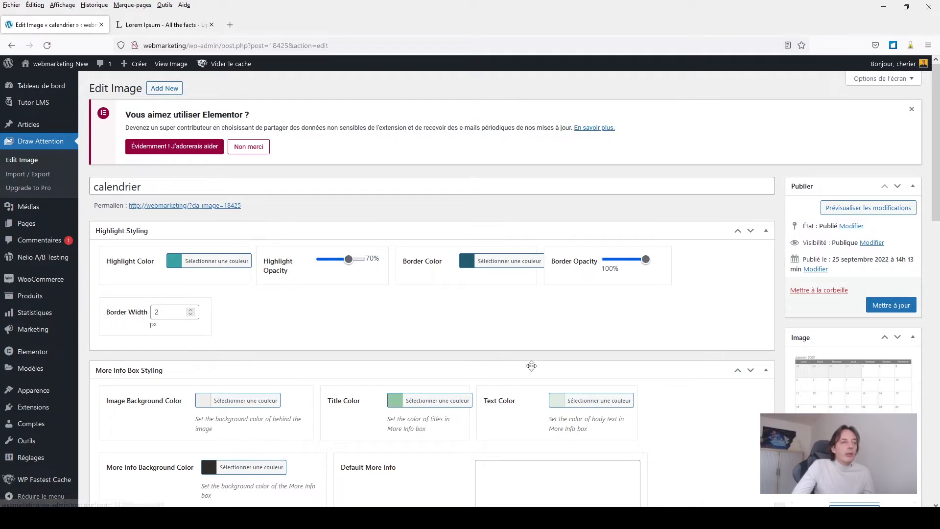
left_click(842, 401)
- Draw a four-cornered clickable area over the January 8 cell of the calendar in Hotspot Areas
scroll(495, 364, "down", 7)
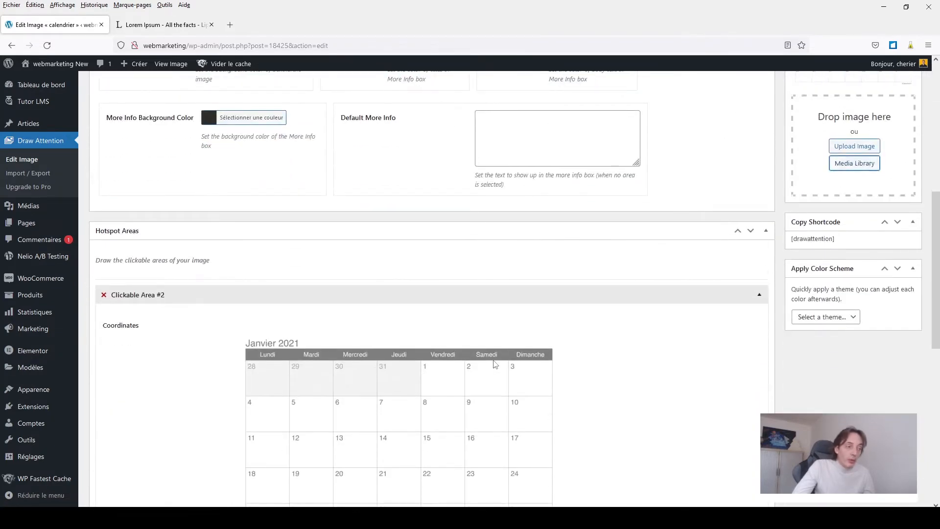
scroll(495, 364, "down", 3)
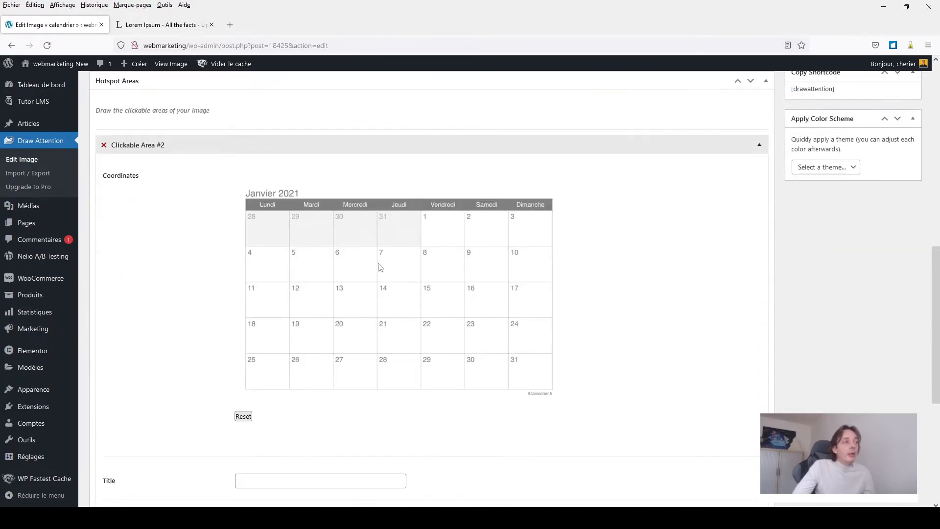
scroll(390, 321, "down", 3)
scroll(390, 318, "up", 3)
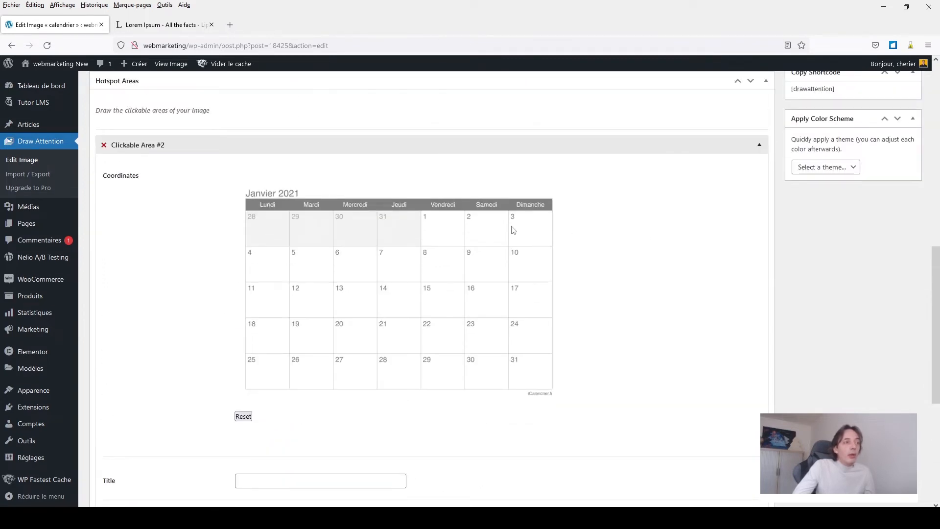
left_click(421, 247)
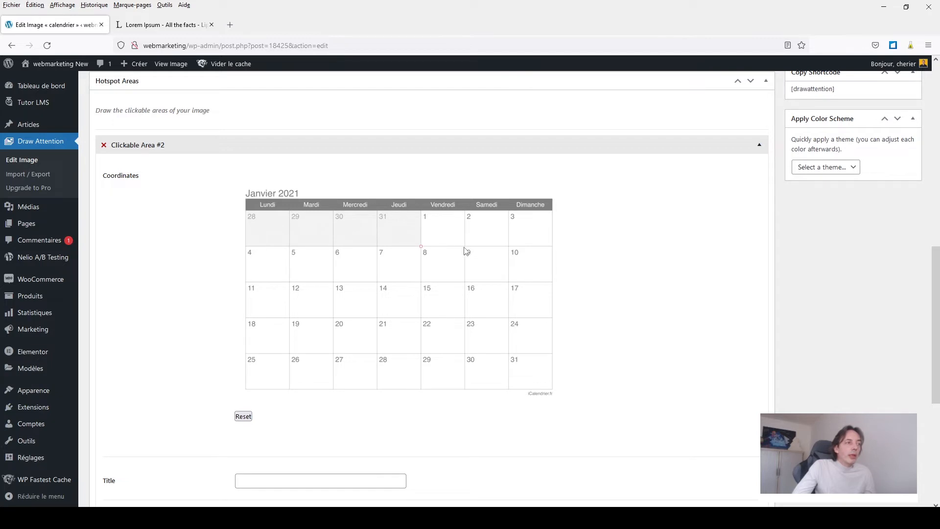
left_click(464, 247)
left_click(464, 282)
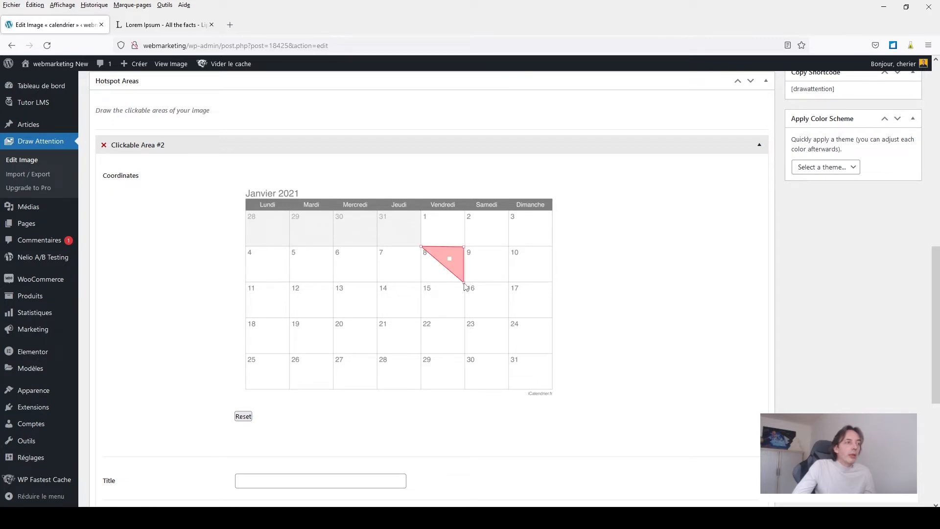
left_click(421, 283)
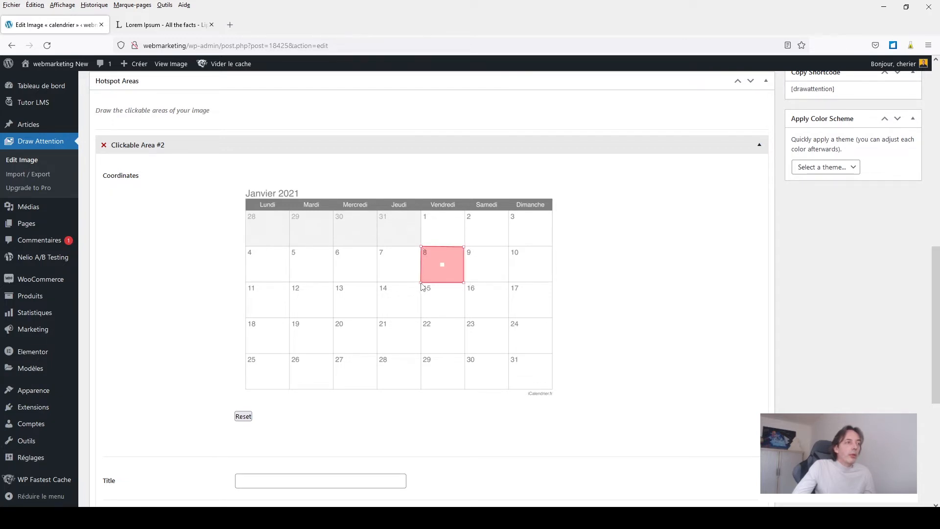
- Title the clickable area drawn on January 8 "clique 1"
scroll(332, 422, "down", 5)
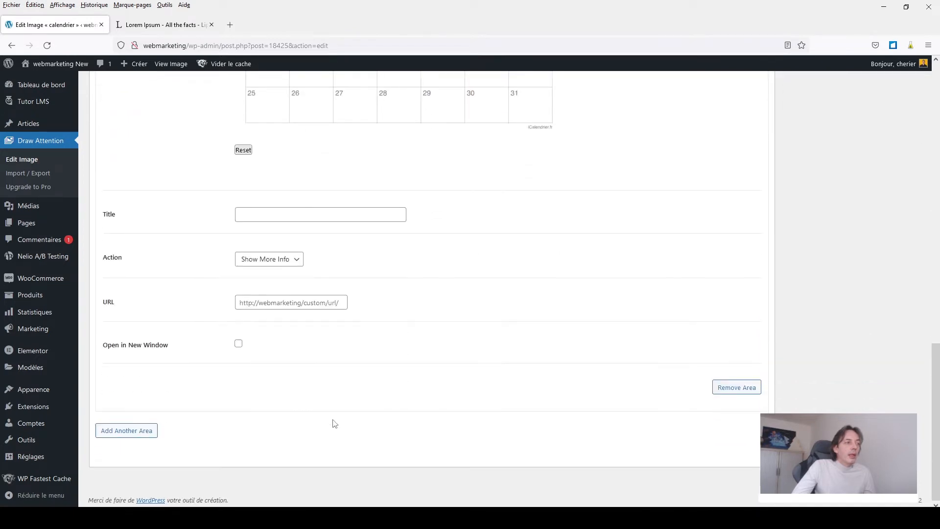
scroll(337, 424, "up", 1)
scroll(338, 423, "up", 4)
scroll(337, 422, "up", 2)
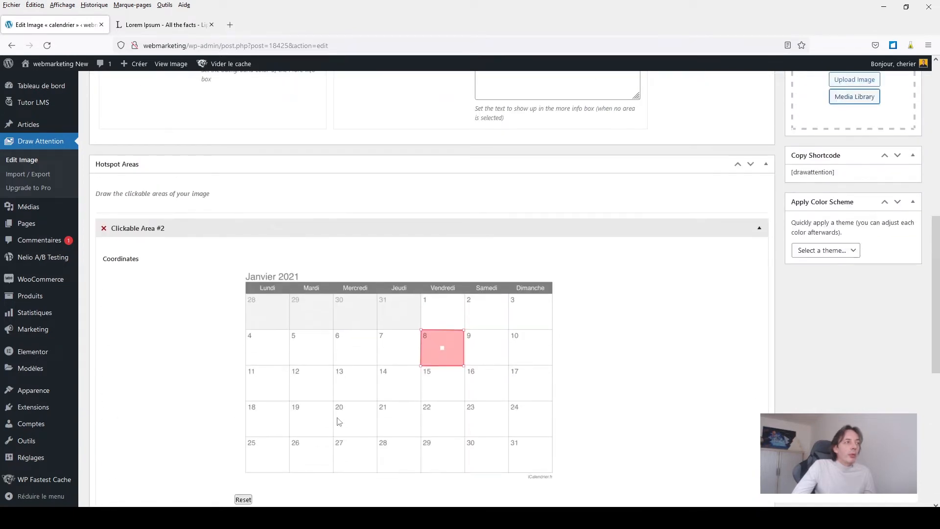
scroll(339, 421, "down", 4)
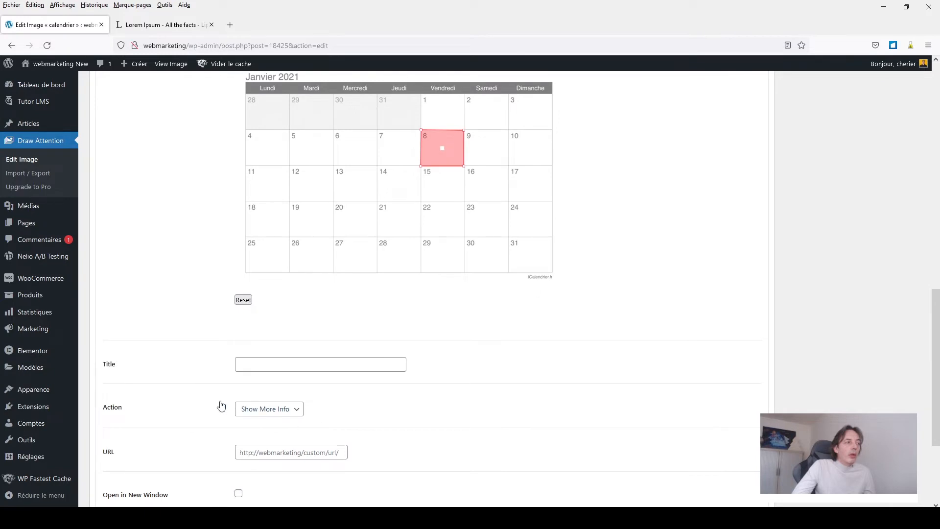
left_click(307, 364)
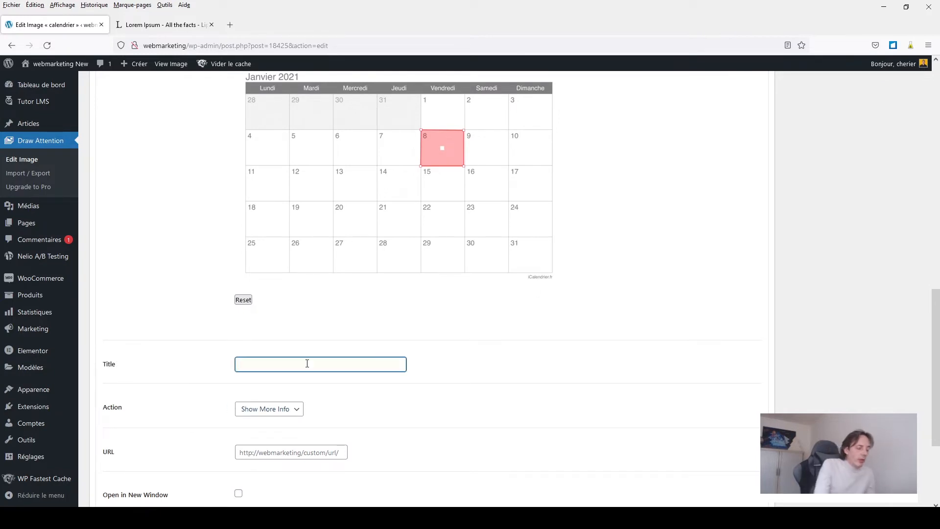
type("c")
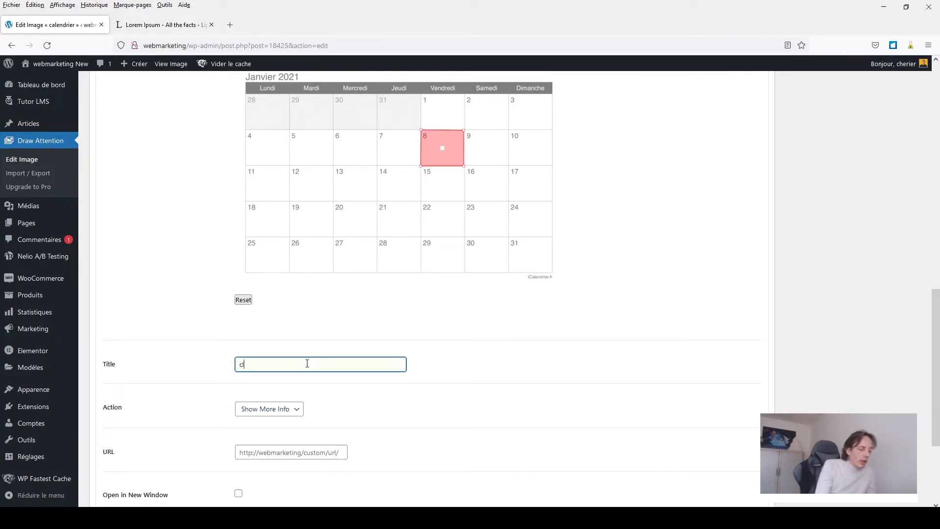
type("lique 1")
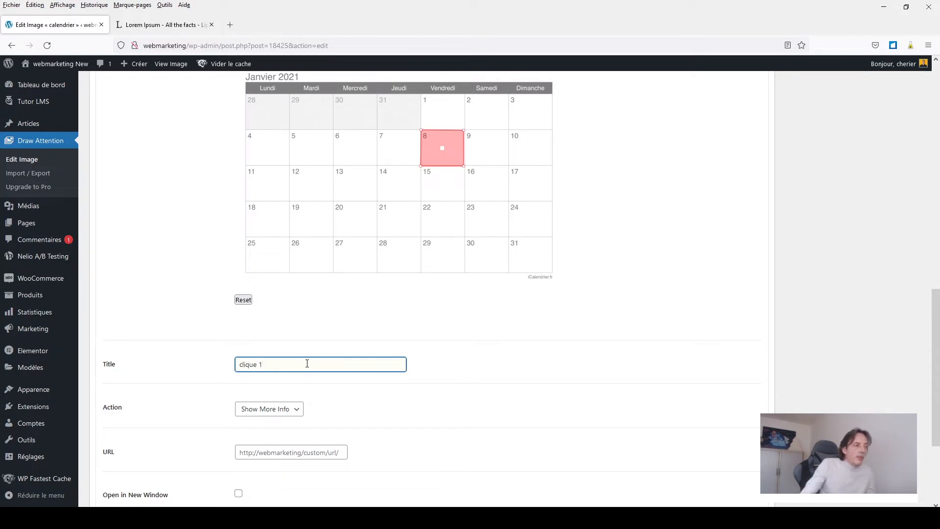
left_click(494, 382)
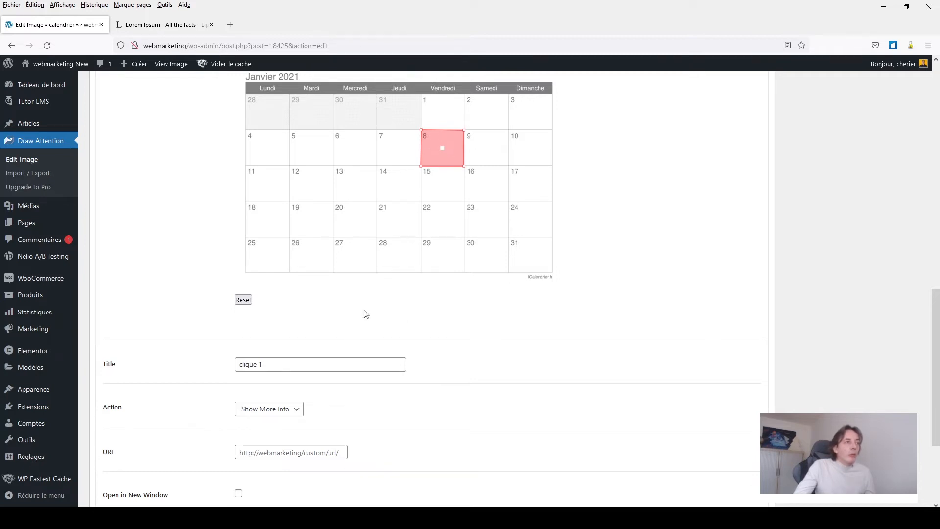
- Switch the clickable area's action to Go to URL and back to Show More Info to load its description field
left_click(253, 414)
left_click(253, 414)
scroll(494, 404, "down", 3)
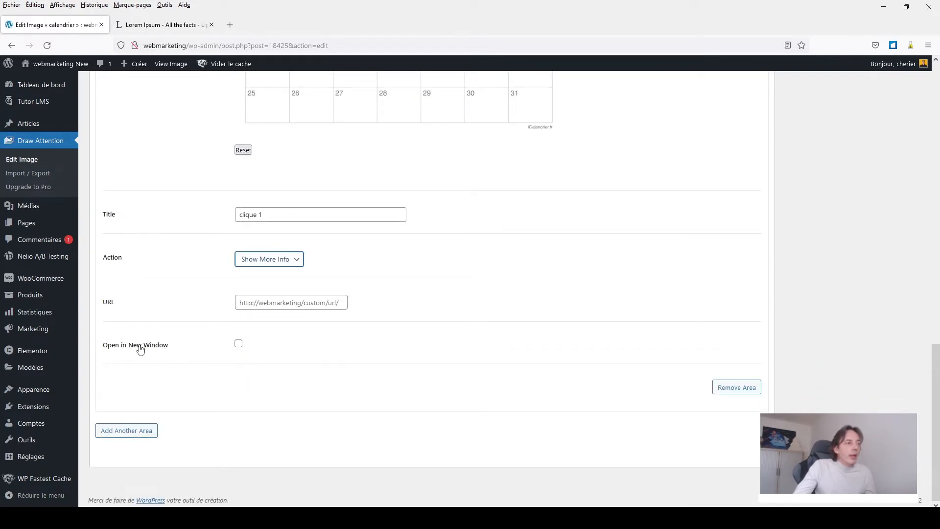
left_click(260, 259)
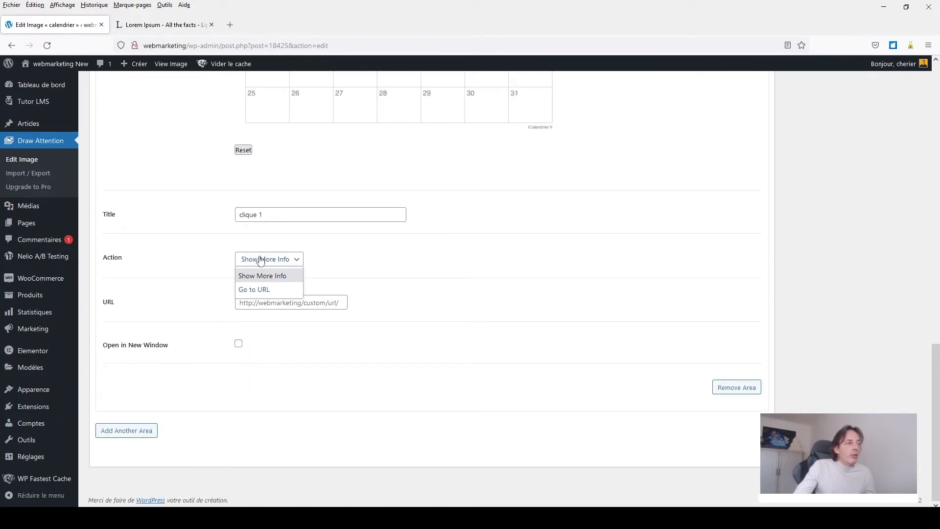
left_click(259, 288)
left_click(267, 260)
left_click(267, 274)
left_click(267, 260)
left_click(268, 260)
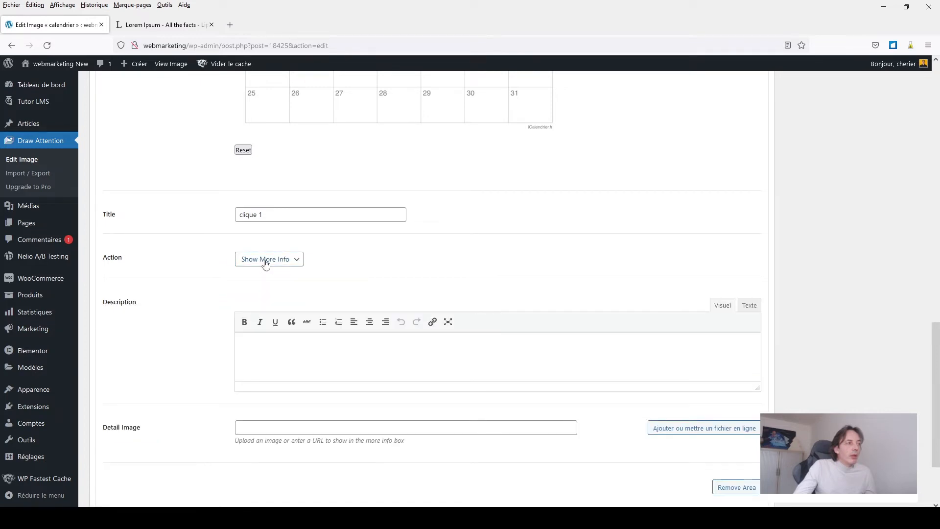
- Copy the selected "Vivamus laoreet" passage from the Lorem Ipsum page into the clickable area's description
left_click(316, 363)
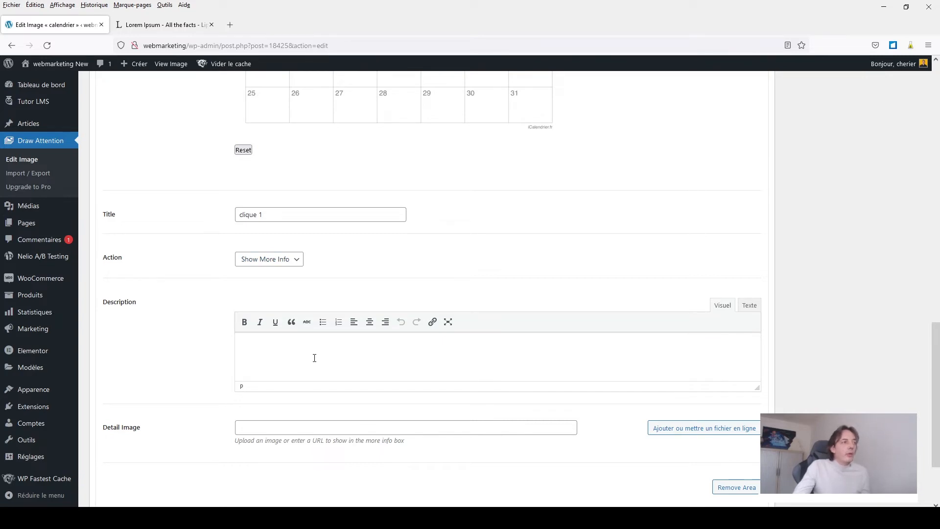
left_click(167, 25)
right_click(404, 290)
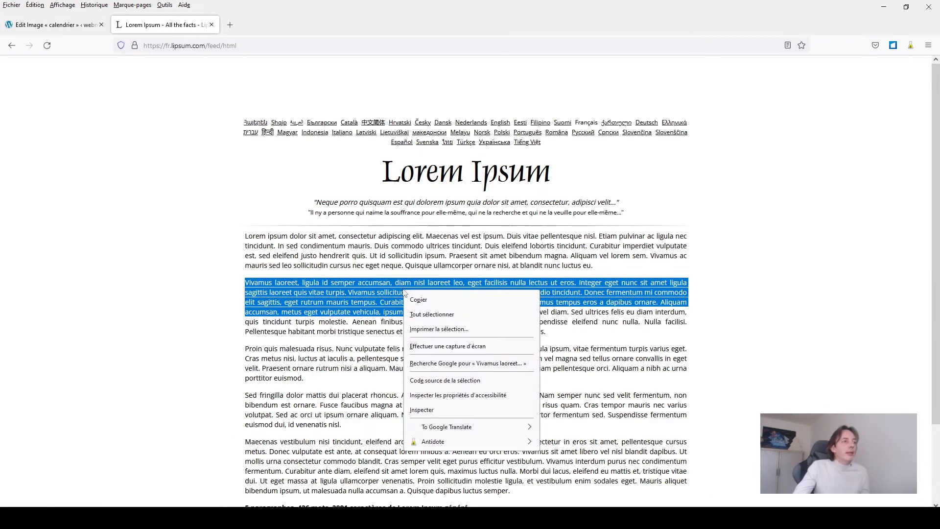
left_click(414, 298)
left_click(51, 25)
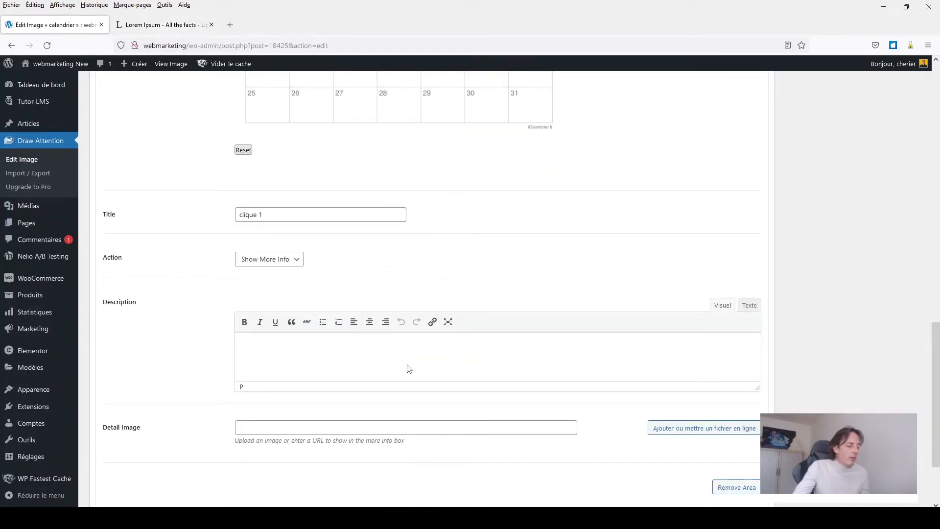
left_click(409, 368)
key("ctrl+v")
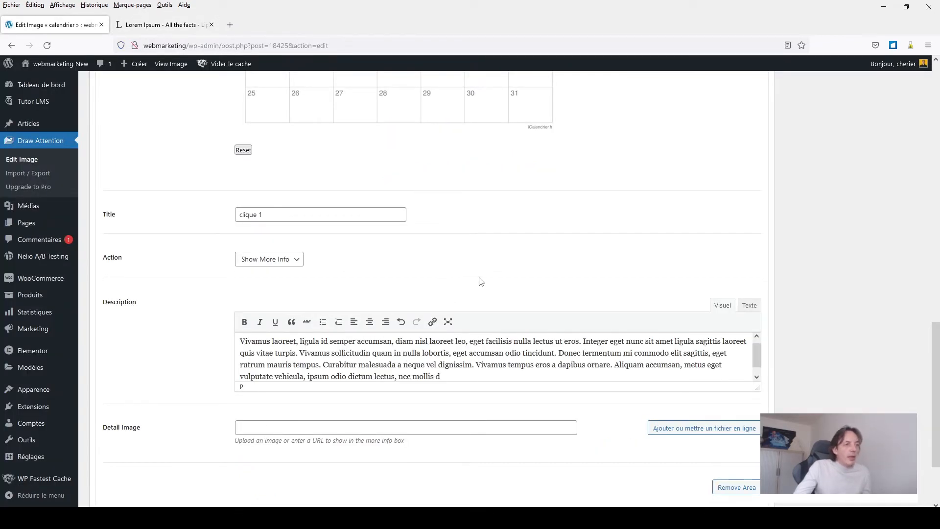
- Use the penne pasta photo from the media library as the clique 1 area's detail image and update the calendrier image
left_click(678, 430)
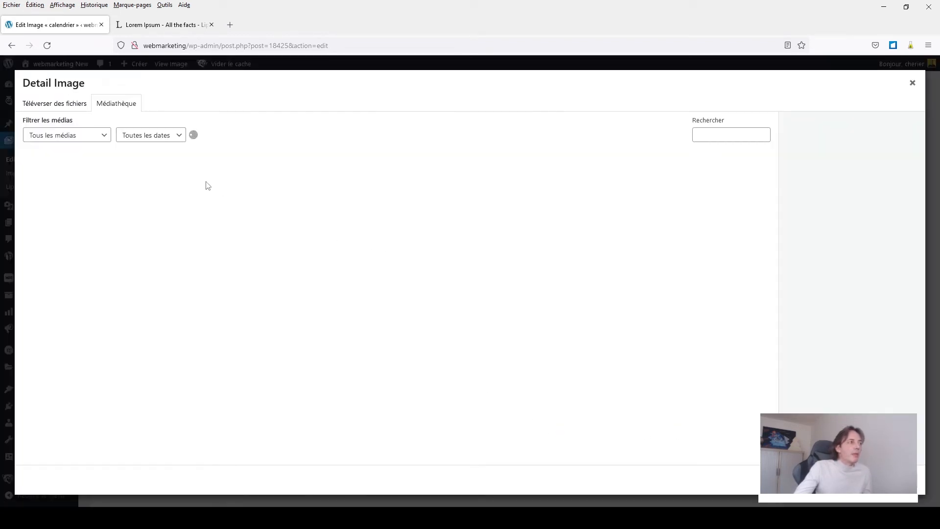
left_click(265, 196)
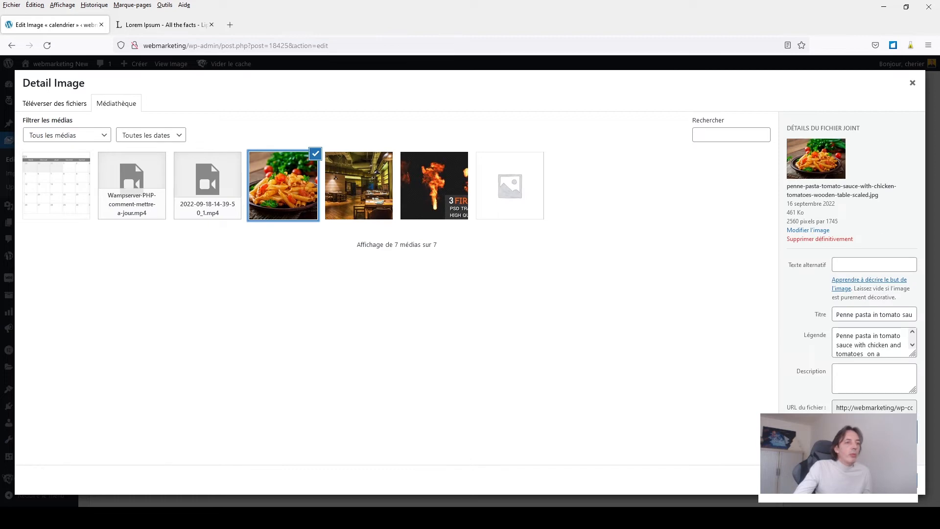
left_click(886, 480)
scroll(589, 423, "down", 5)
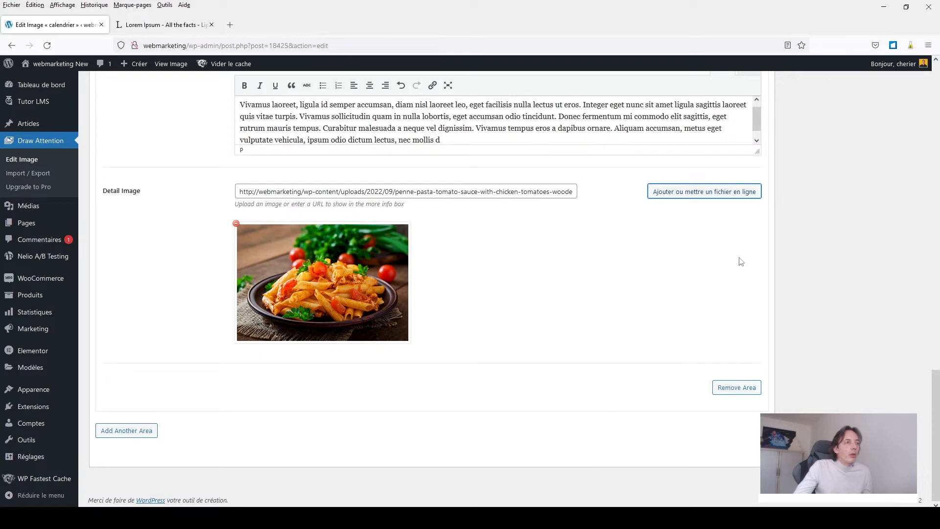
scroll(741, 262, "up", 20)
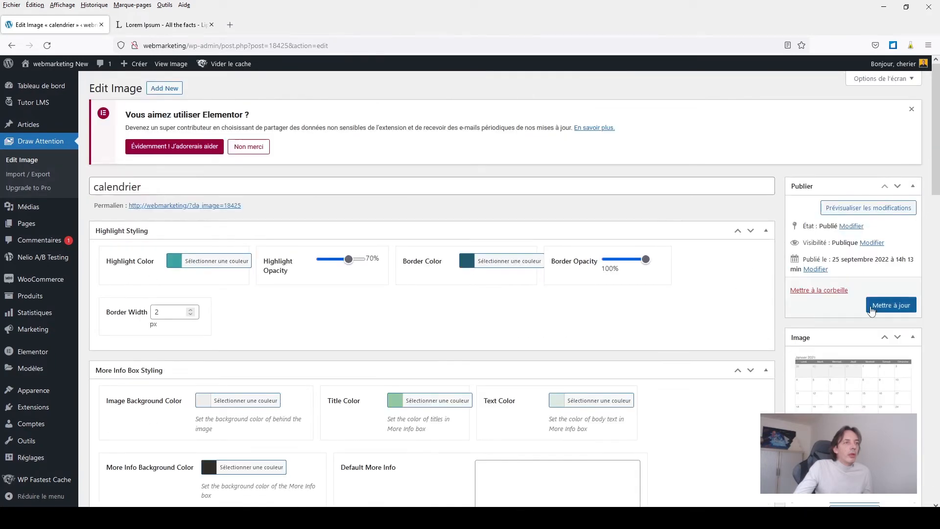
left_click(873, 308)
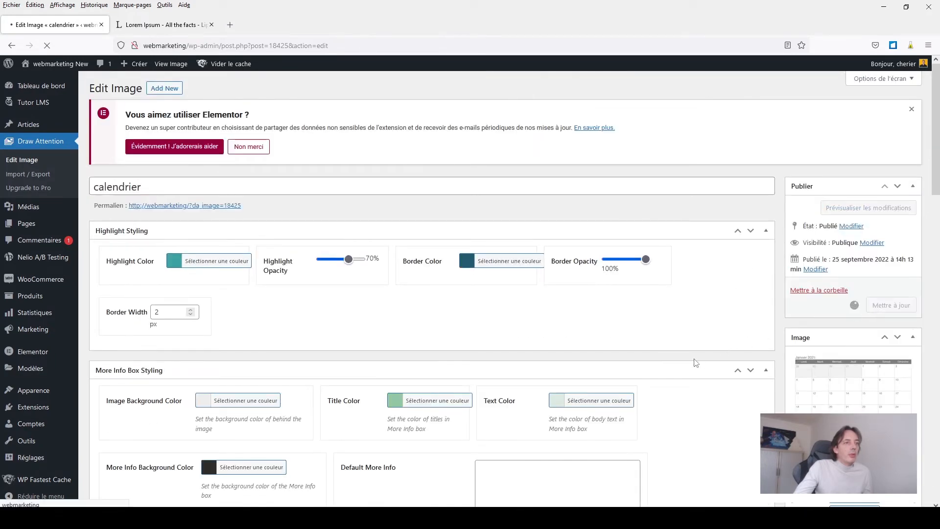
- Add a second clickable area, draw it with four corners over the January 20 cell, and adjust its corner to the cell
scroll(697, 363, "down", 5)
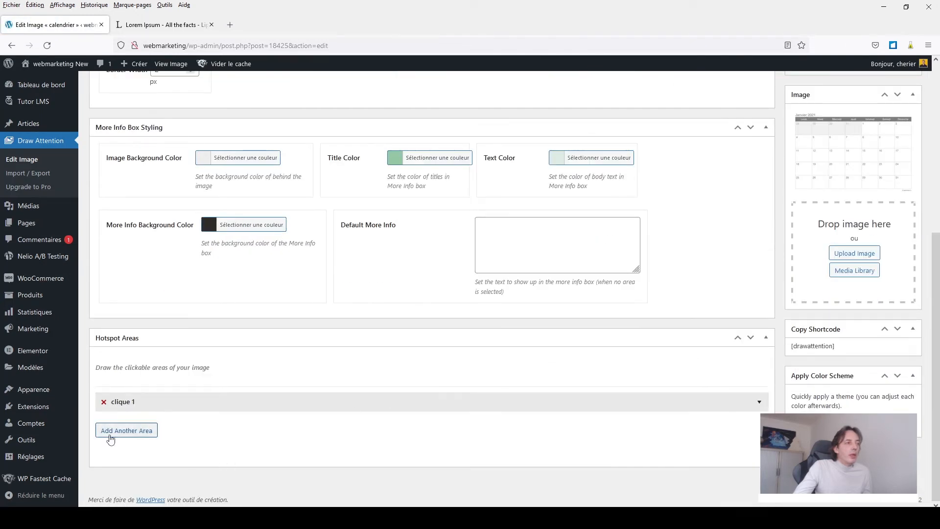
left_click(110, 431)
scroll(348, 422, "down", 6)
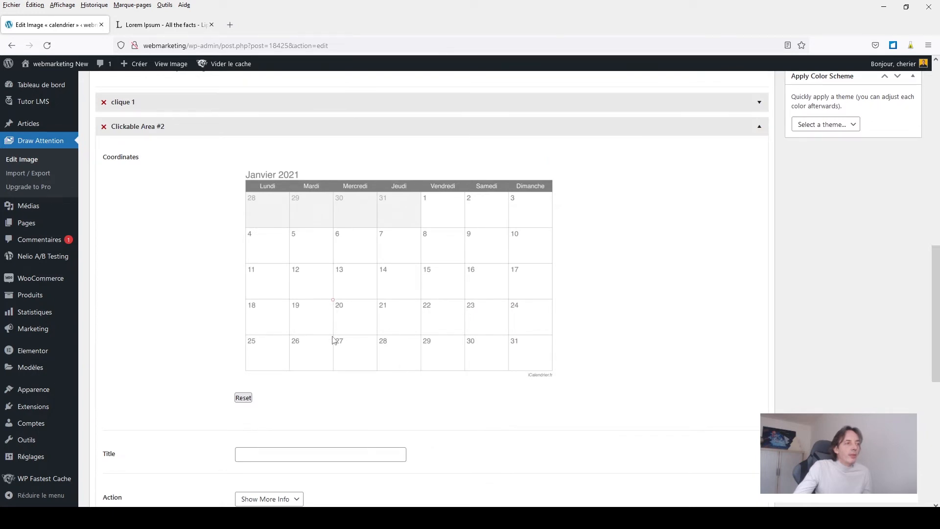
left_click(379, 335)
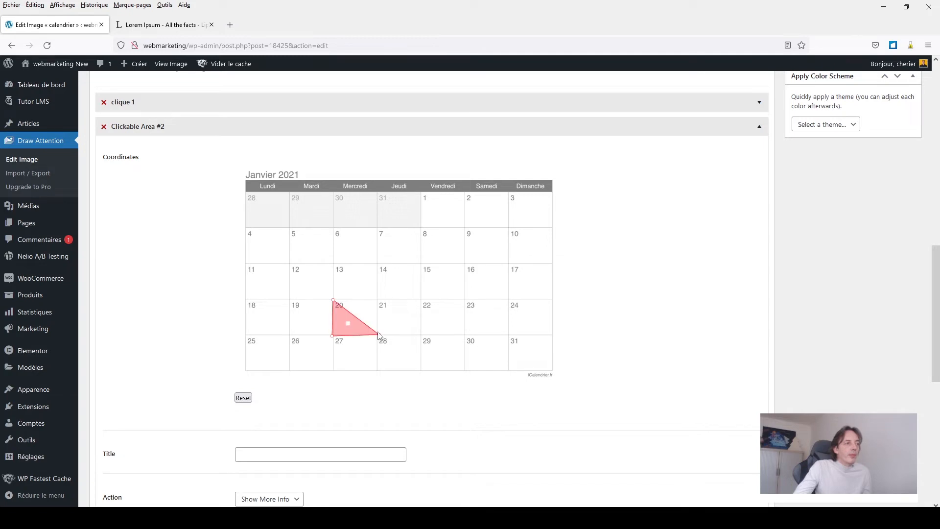
left_click(378, 300)
scroll(293, 387, "down", 5)
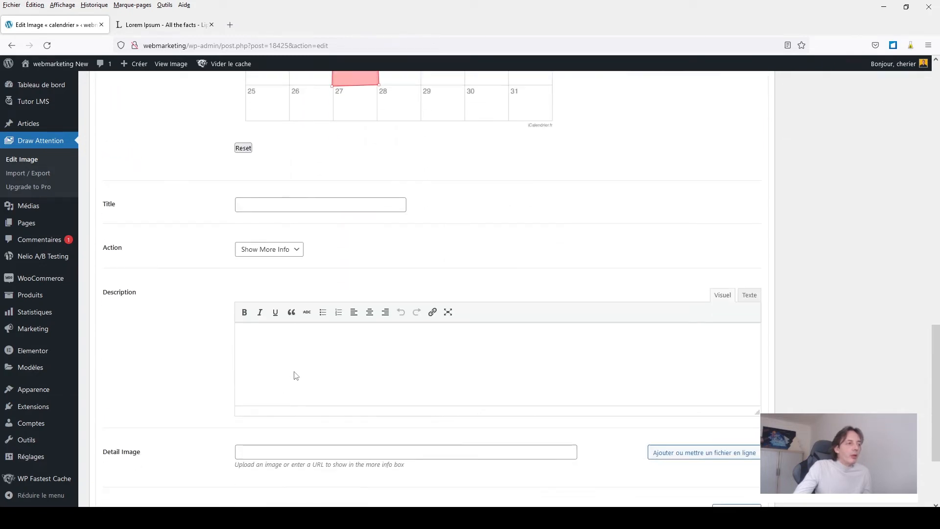
scroll(403, 207, "up", 3)
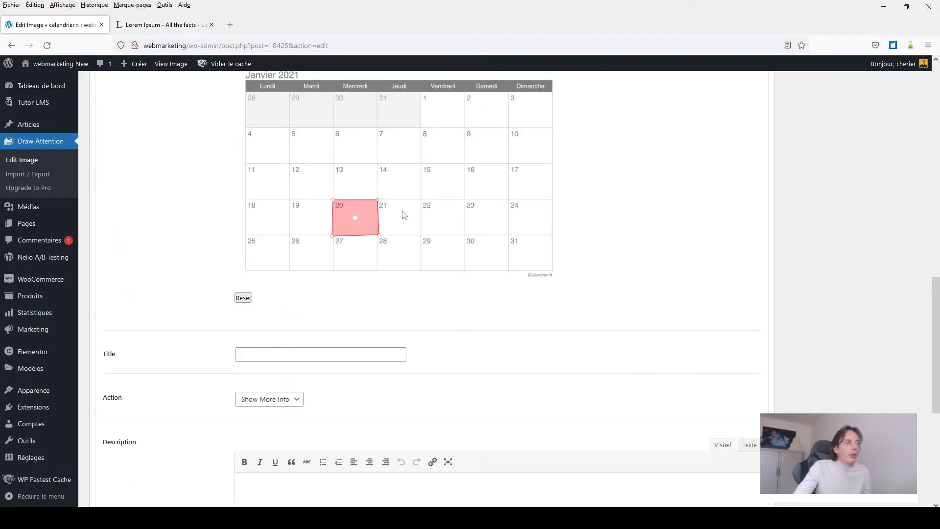
mouse_move(379, 235)
left_mouse_down()
mouse_move(412, 283)
mouse_move(300, 289)
mouse_move(507, 292)
mouse_move(380, 237)
left_mouse_up()
scroll(342, 390, "down", 4)
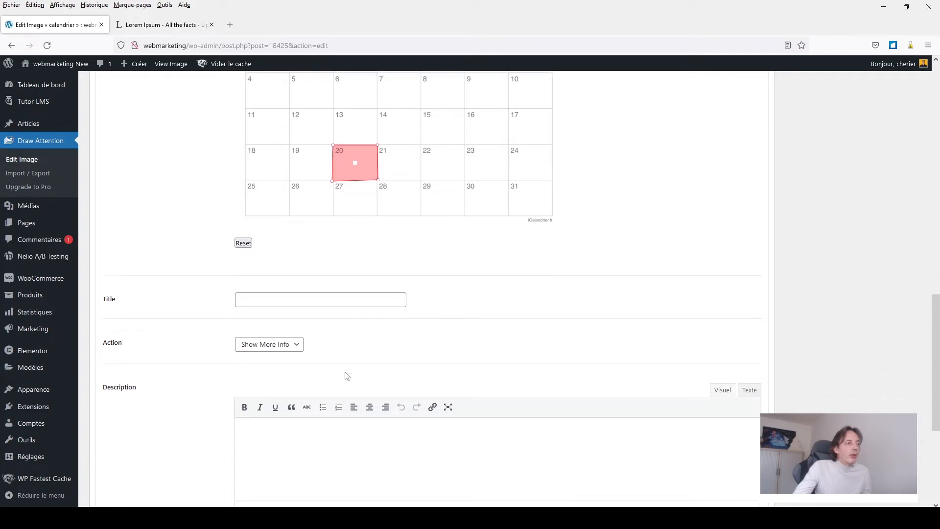
left_click(283, 202)
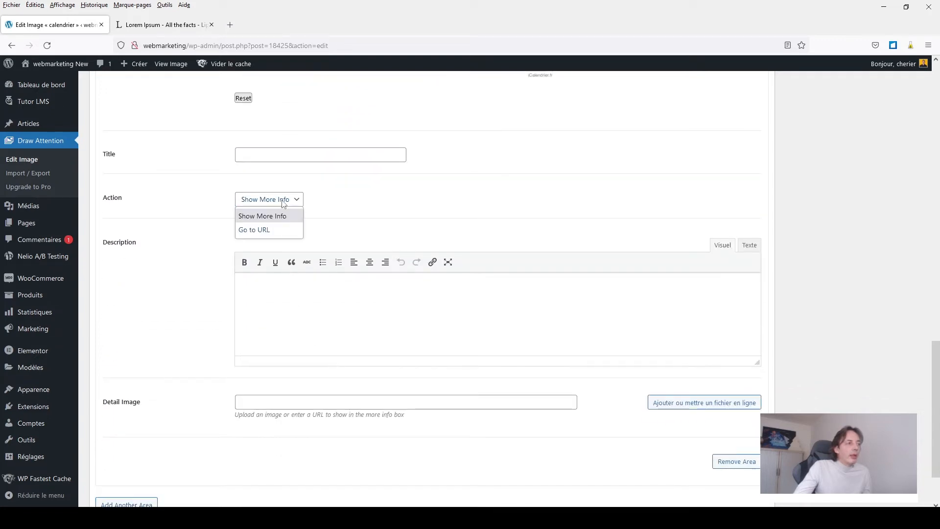
left_click(258, 229)
left_click(255, 305)
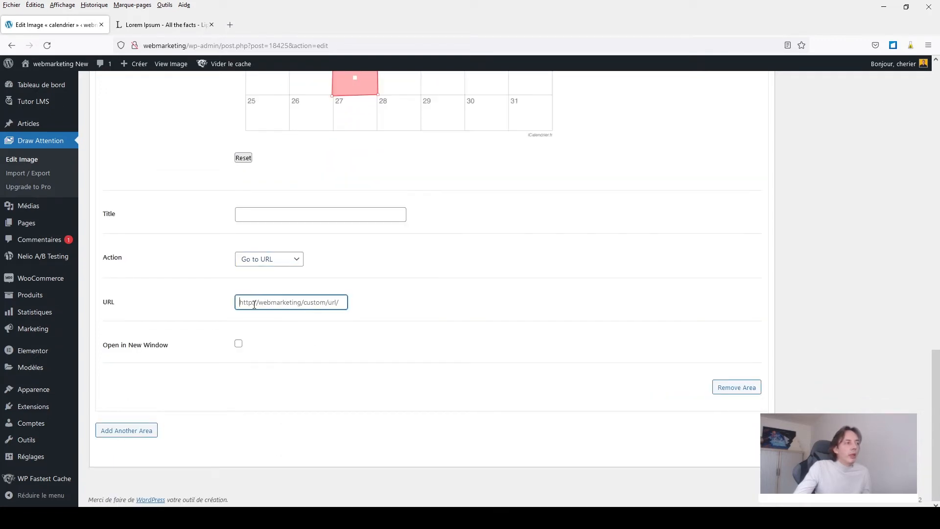
type("https://youtube.com")
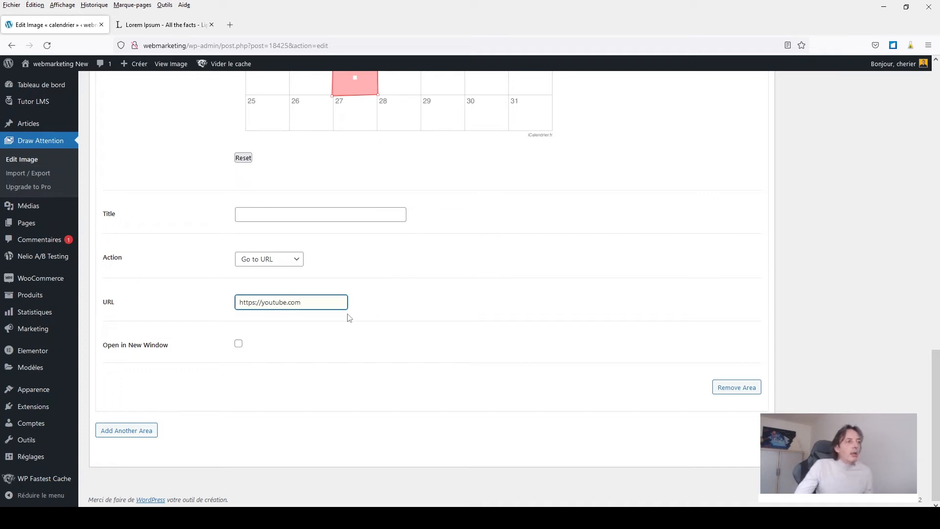
left_click(238, 345)
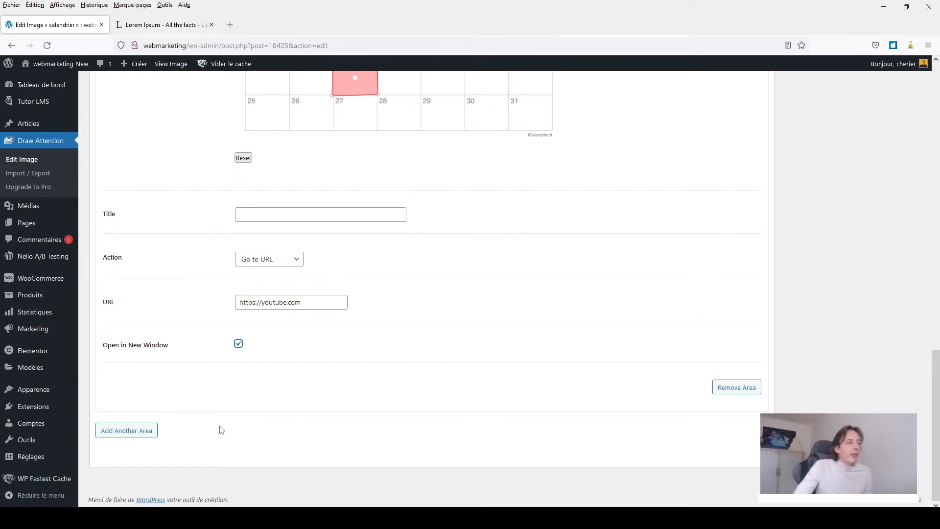
- Update the calendrier image to save the second clickable area
scroll(640, 322, "up", 10)
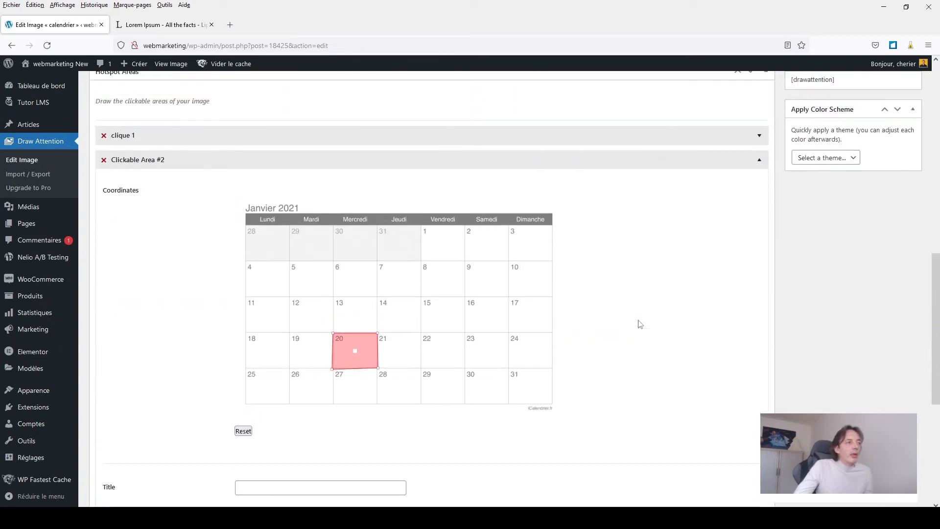
scroll(797, 205, "up", 6)
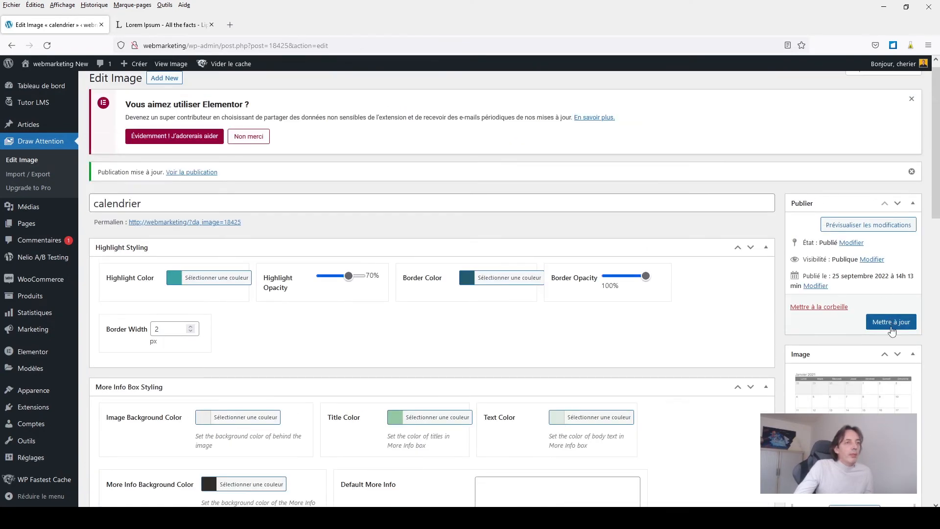
left_click(891, 323)
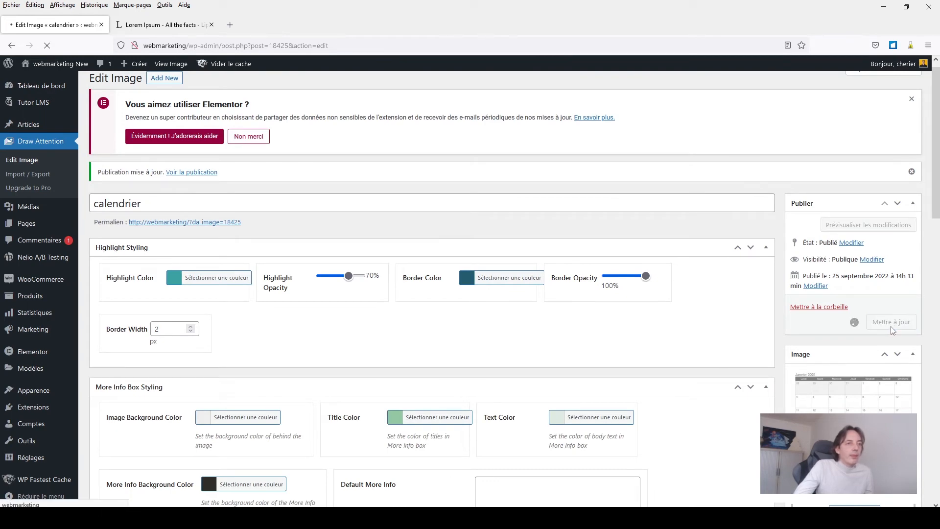
- Expand both clickable areas in Hotspot Areas and review their drawn shapes, actions and content
scroll(730, 361, "down", 5)
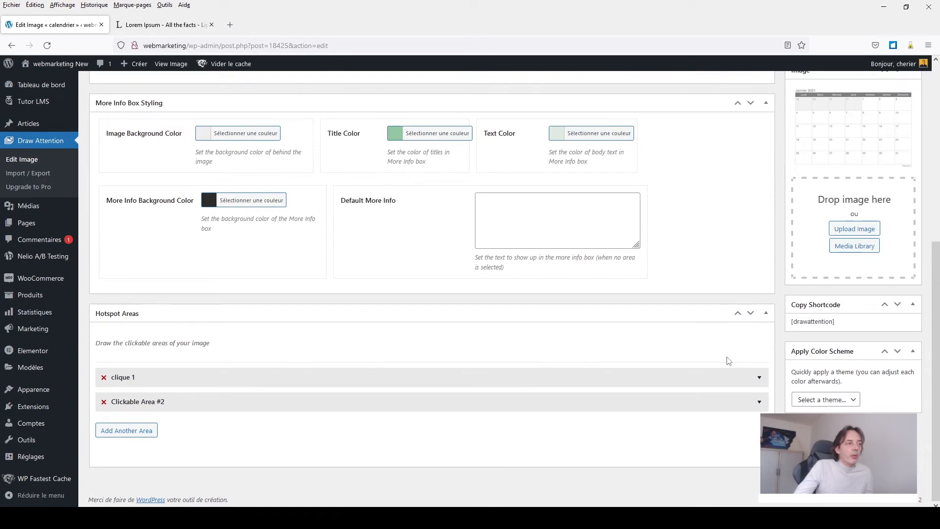
left_click(759, 378)
scroll(704, 362, "down", 5)
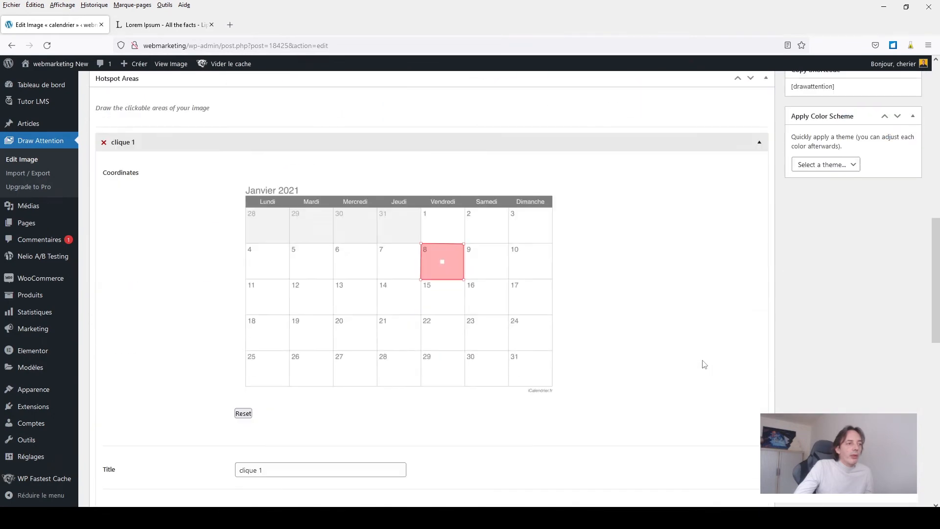
scroll(378, 157, "down", 7)
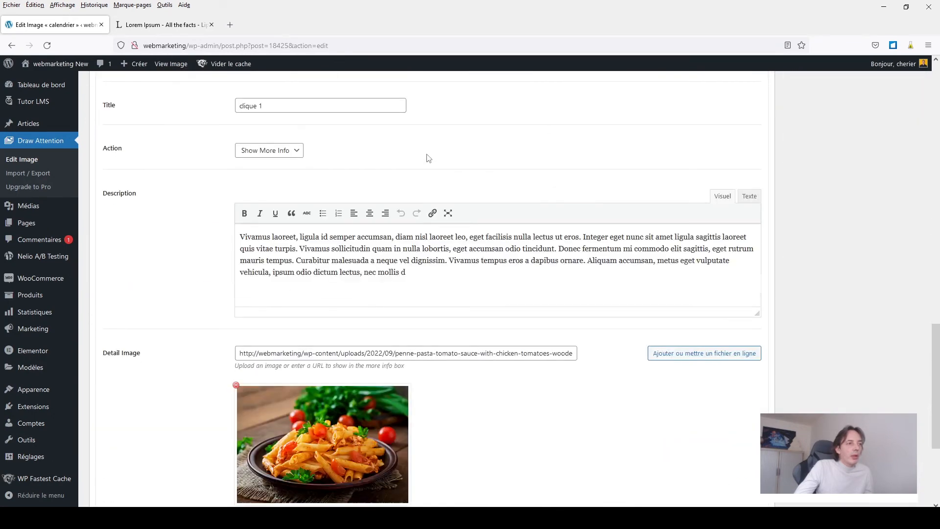
scroll(456, 201, "down", 4)
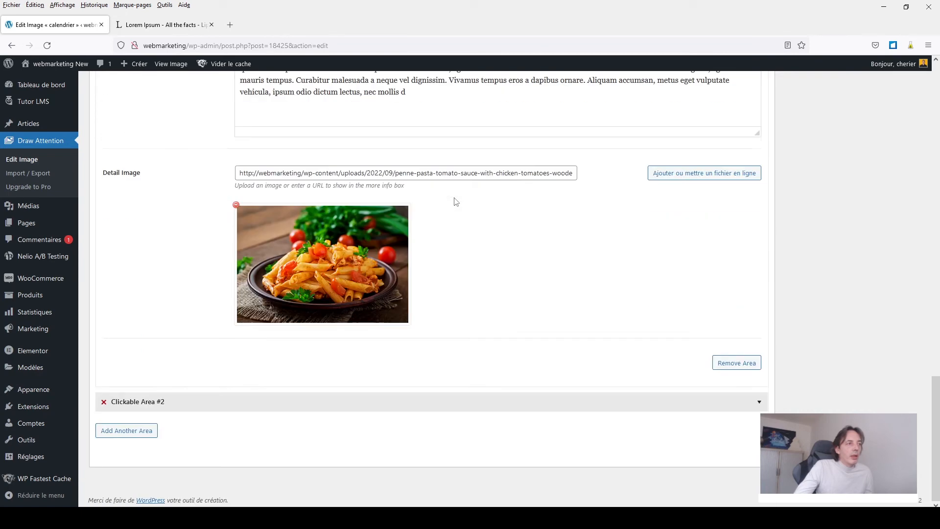
left_click(760, 402)
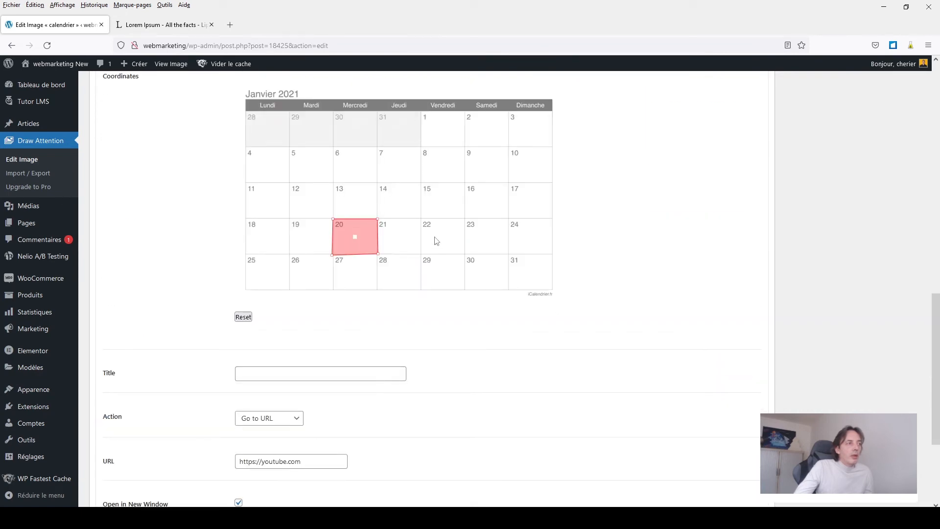
- Copy the [drawattention] shortcode of the calendar image
scroll(754, 194, "up", 9)
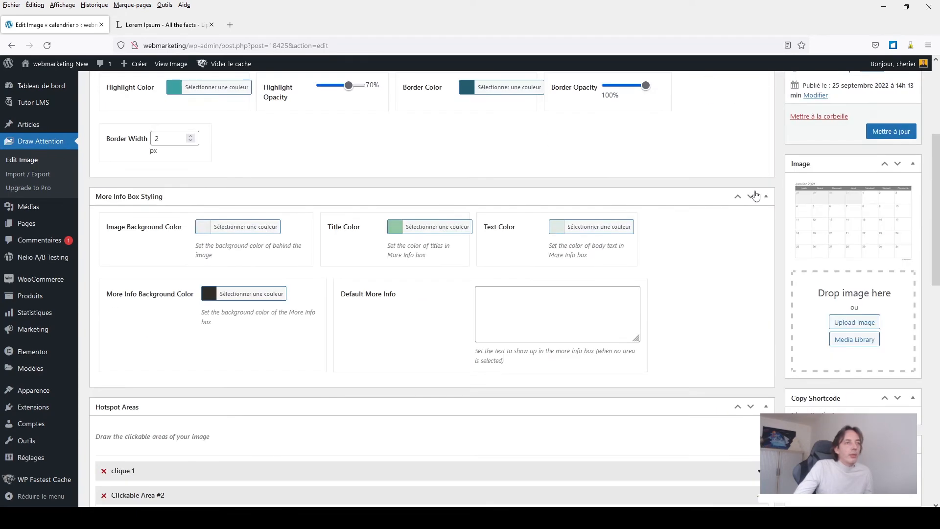
scroll(756, 196, "down", 3)
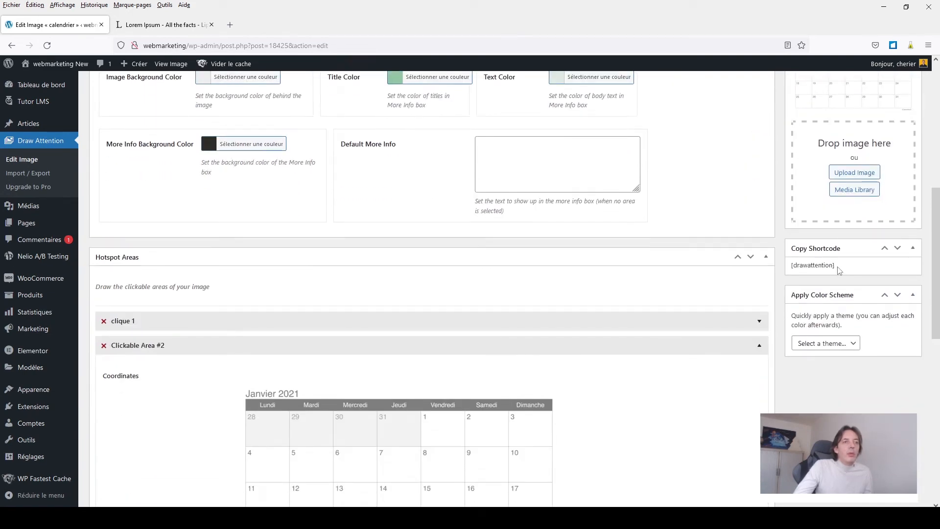
left_click_drag(837, 270, 806, 267)
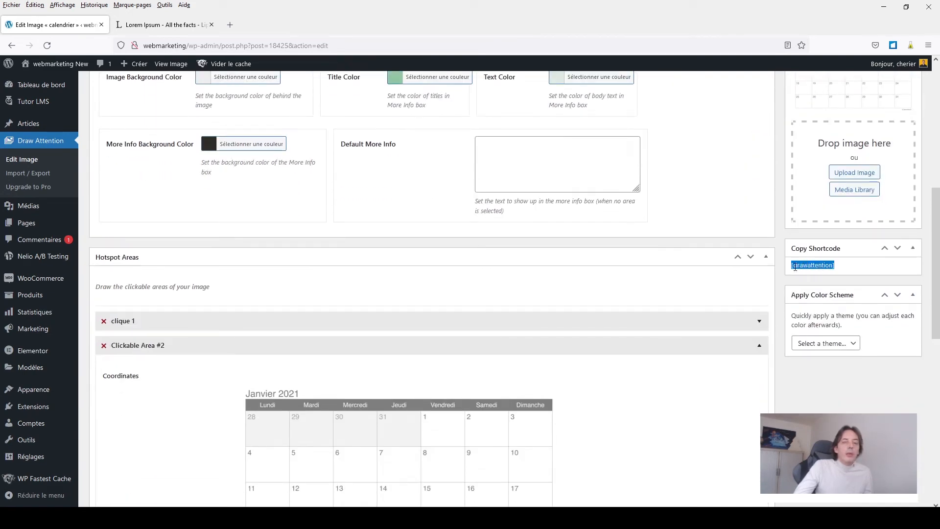
scroll(885, 251, "up", 7)
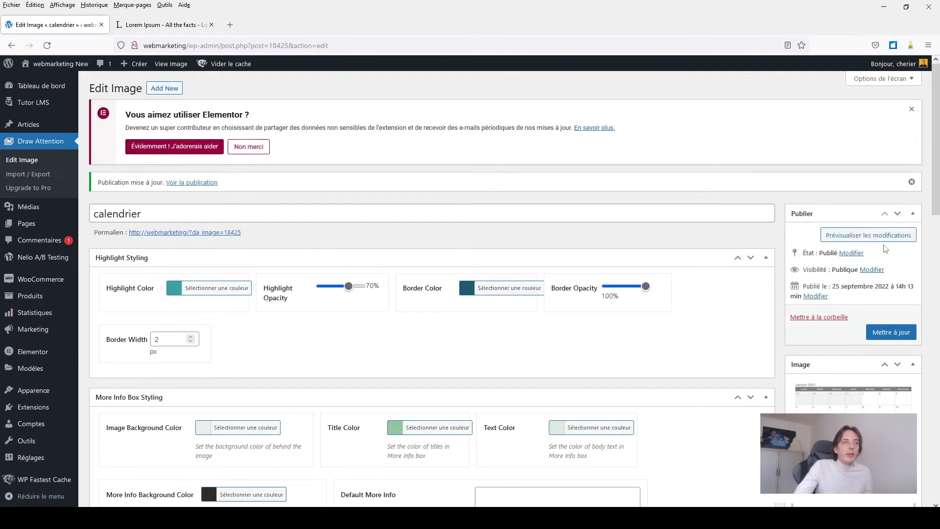
scroll(885, 249, "down", 7)
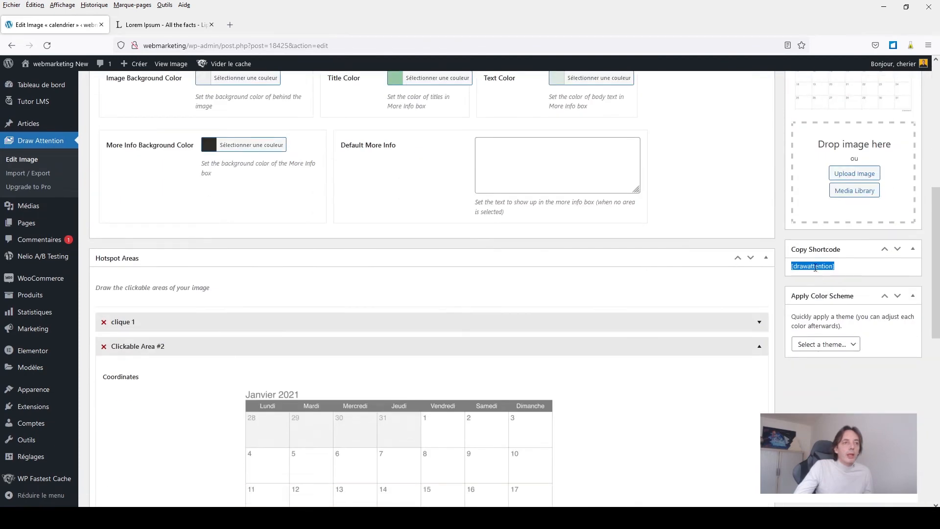
right_click(816, 267)
left_click(823, 278)
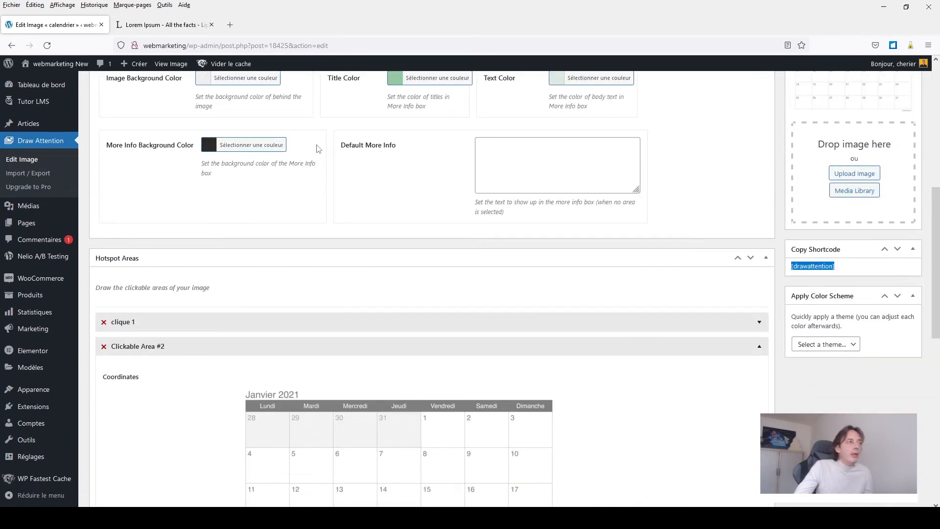
- Create a new WordPress page and title it "ma page"
scroll(114, 235, "up", 7)
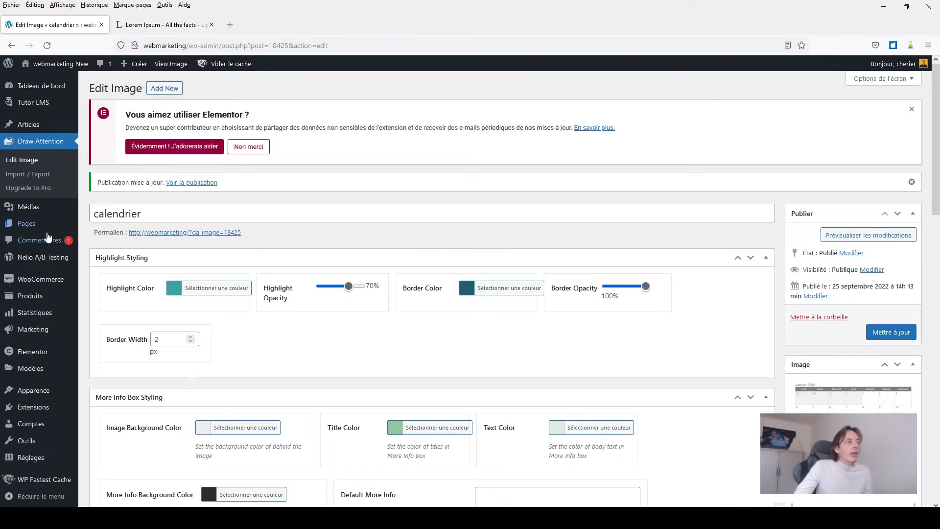
mouse_move(23, 226)
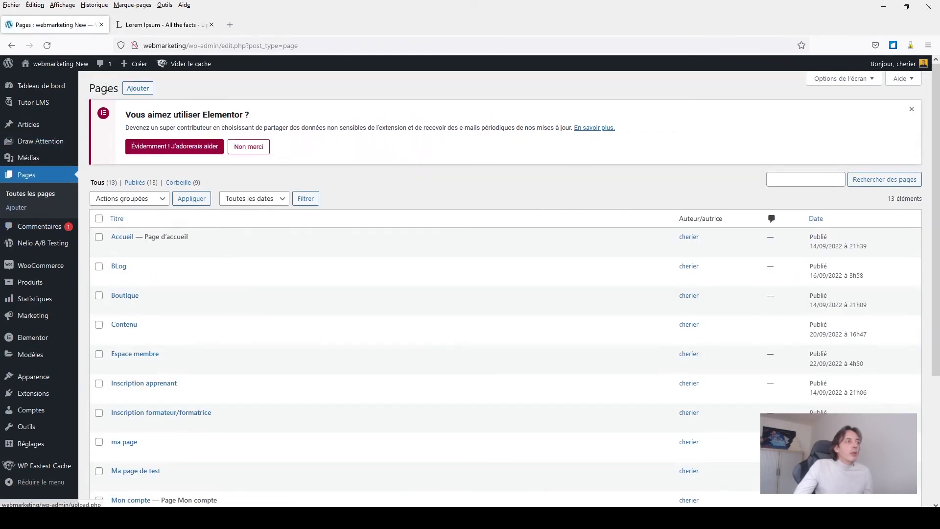
left_click(130, 91)
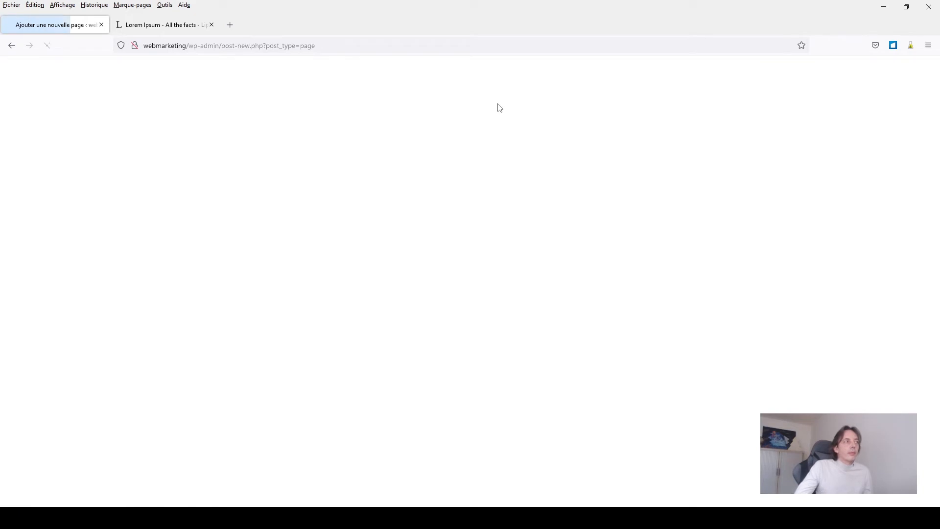
type("m")
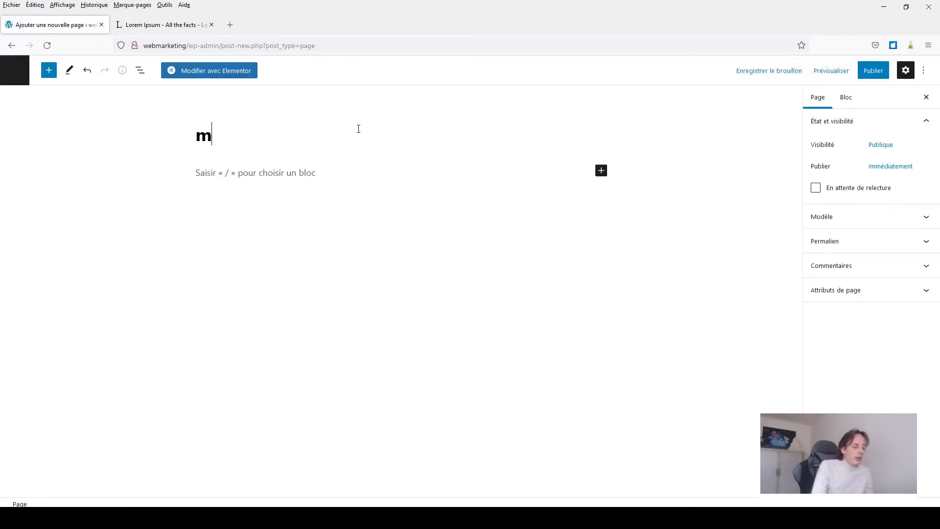
type("a page")
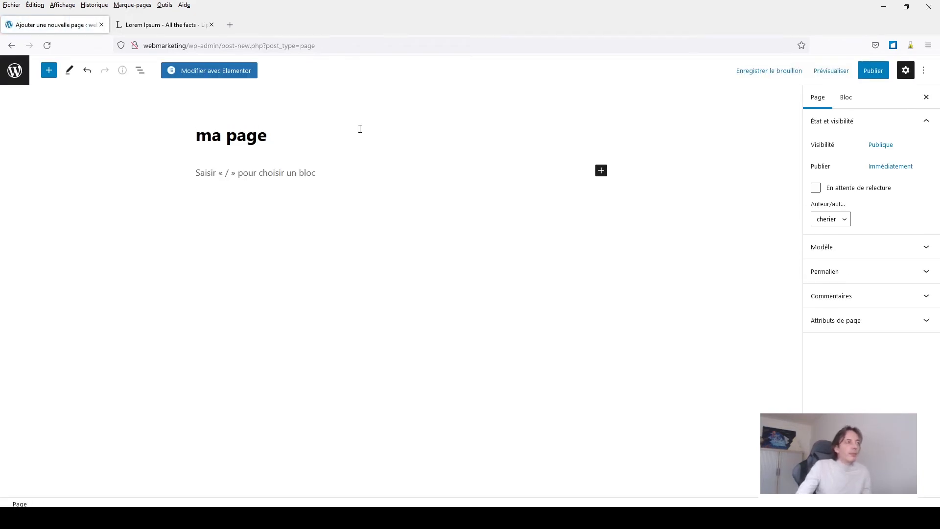
- Add a Code court block below the page title and paste the [drawattention] shortcode into it
left_click(601, 172)
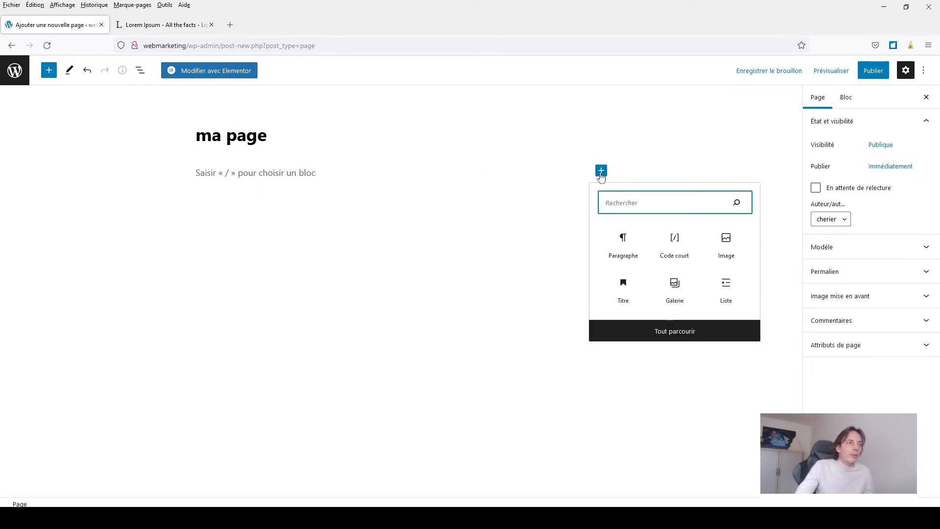
left_click(668, 333)
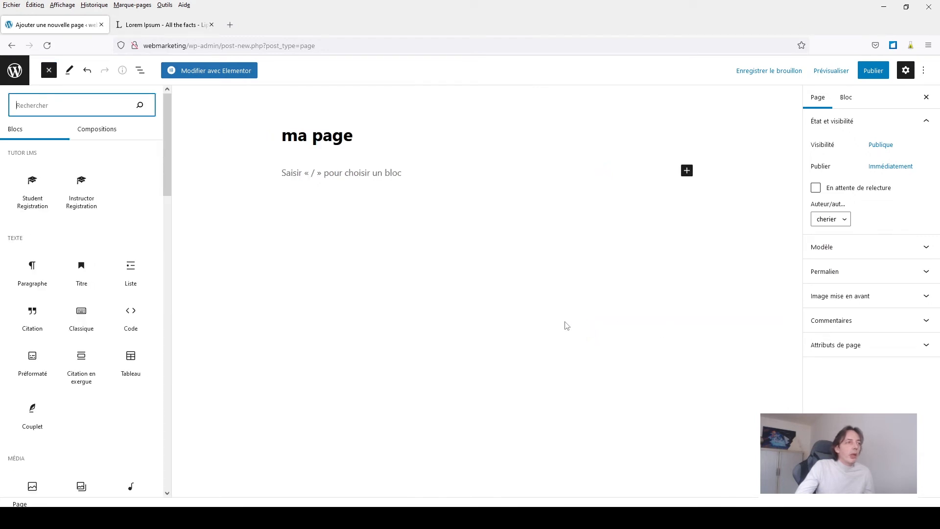
scroll(93, 363, "down", 7)
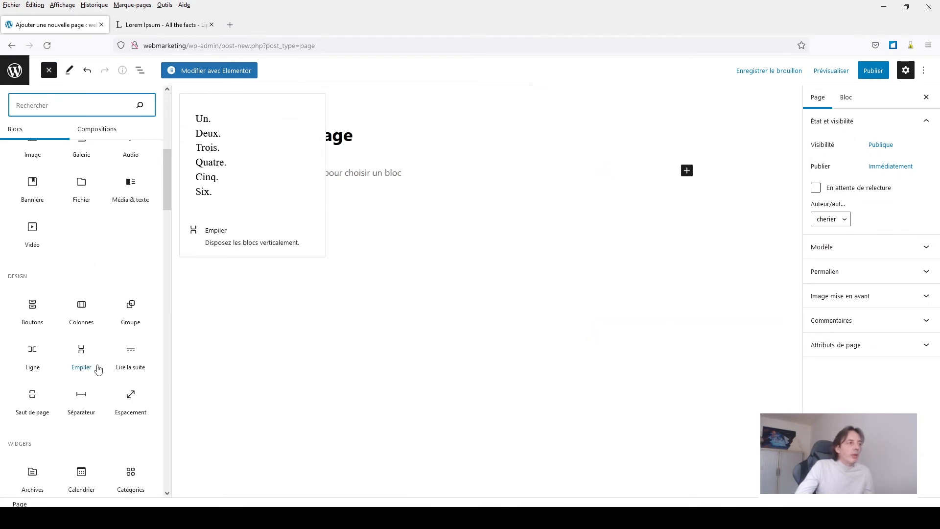
scroll(98, 367, "down", 5)
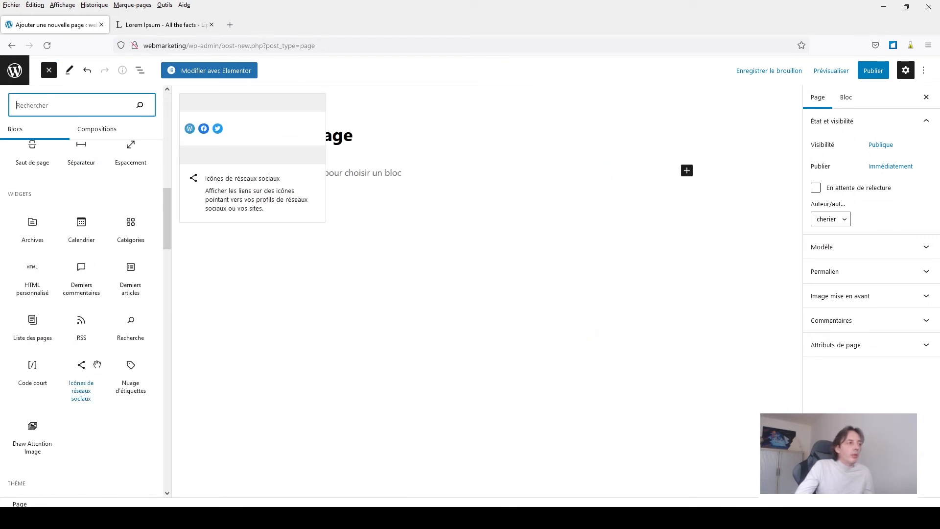
left_click(23, 380)
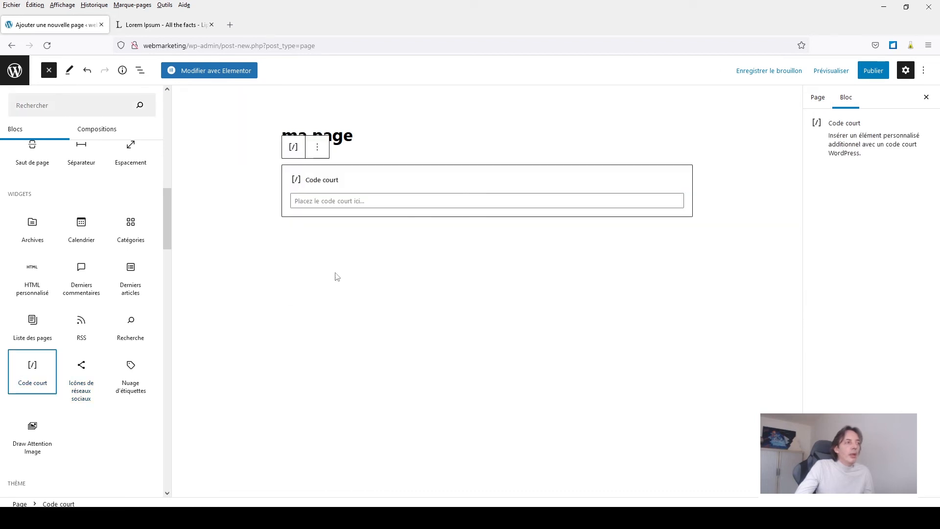
left_click(434, 202)
right_click(434, 202)
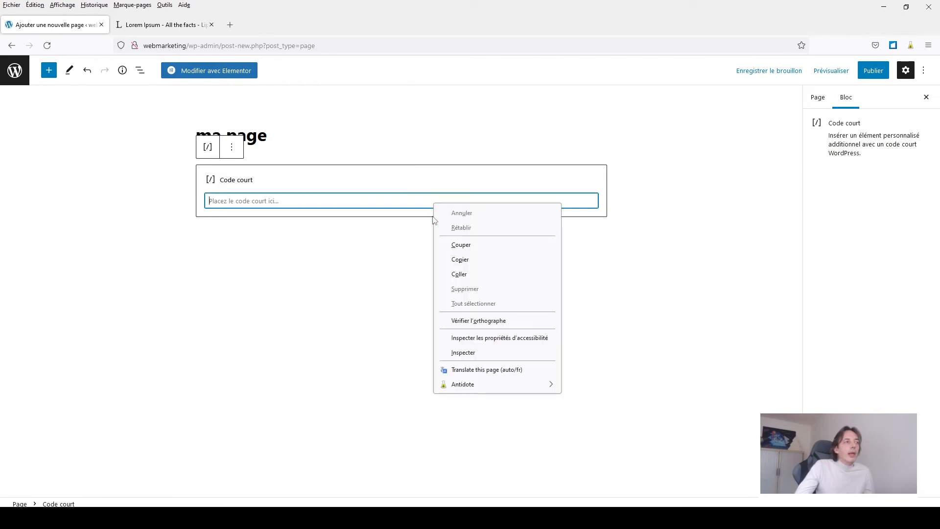
left_click(444, 273)
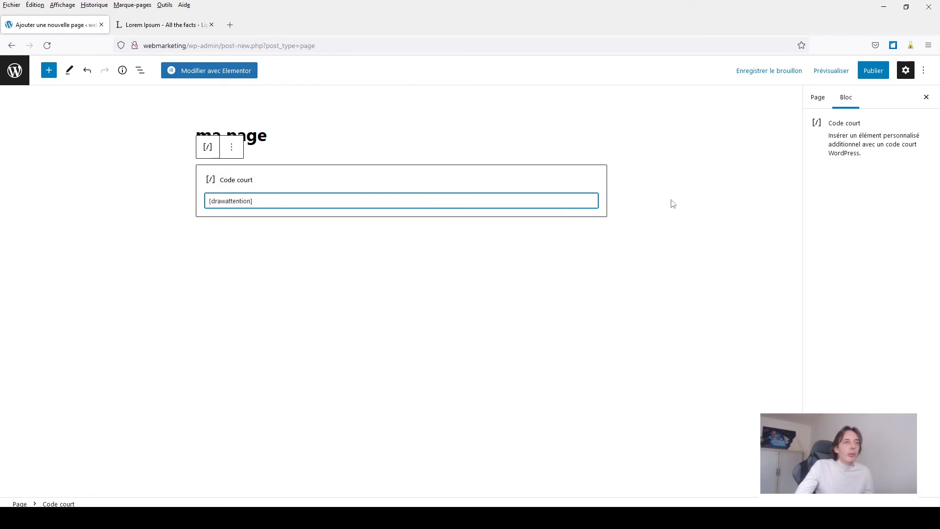
- Publish "ma page" and view the live page in a new browser tab
left_click(873, 71)
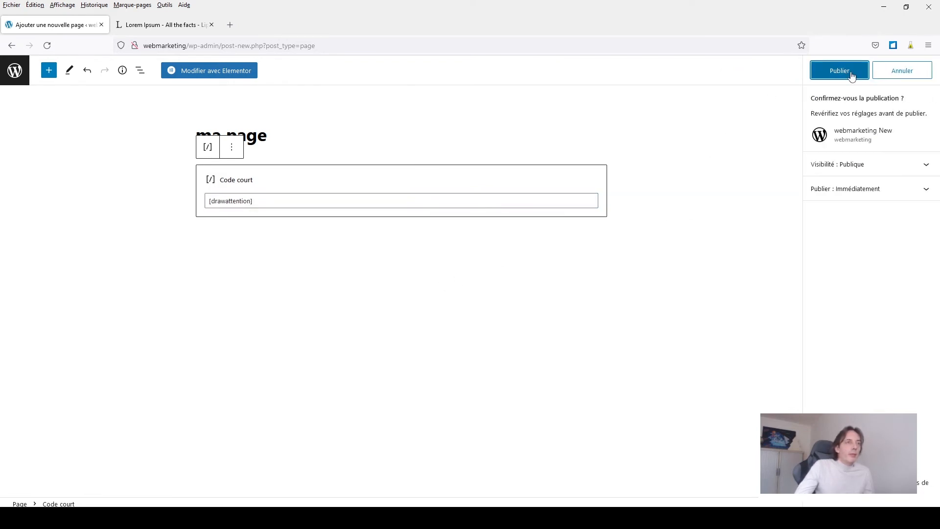
left_click(851, 75)
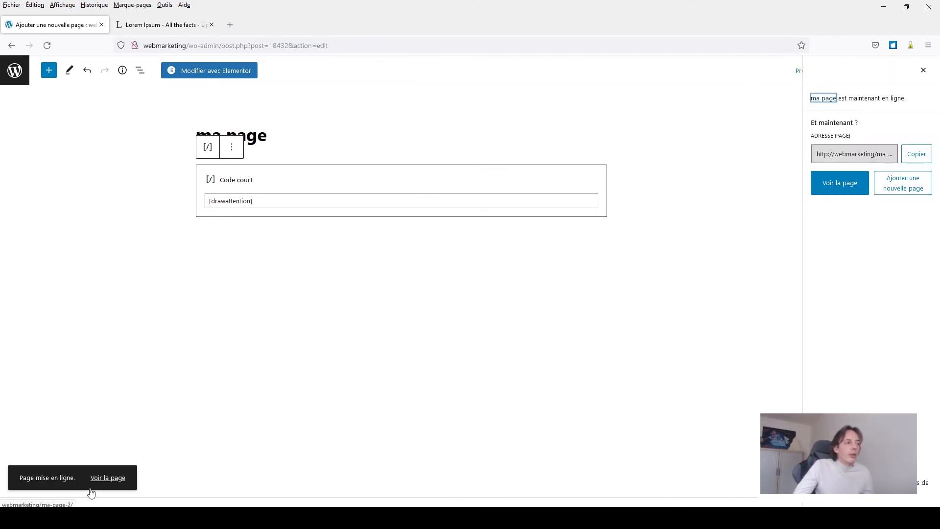
right_click(99, 479)
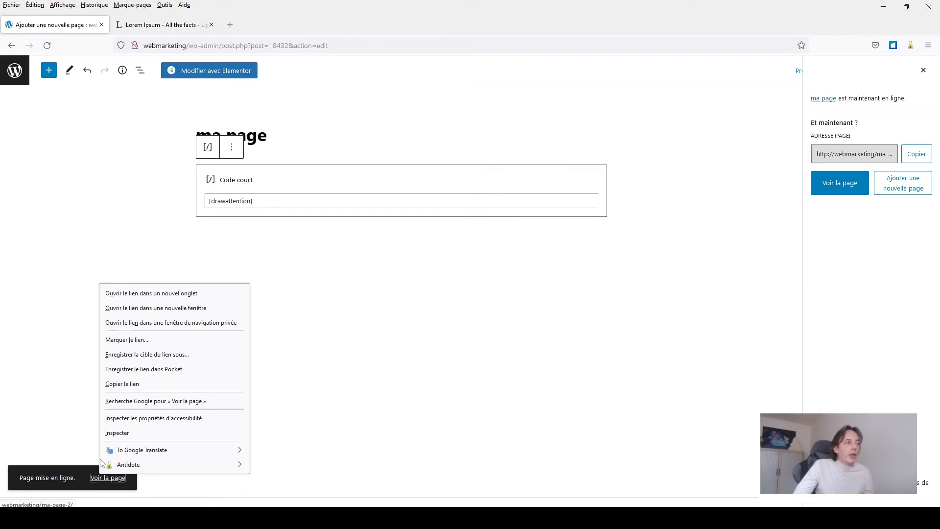
left_click(145, 294)
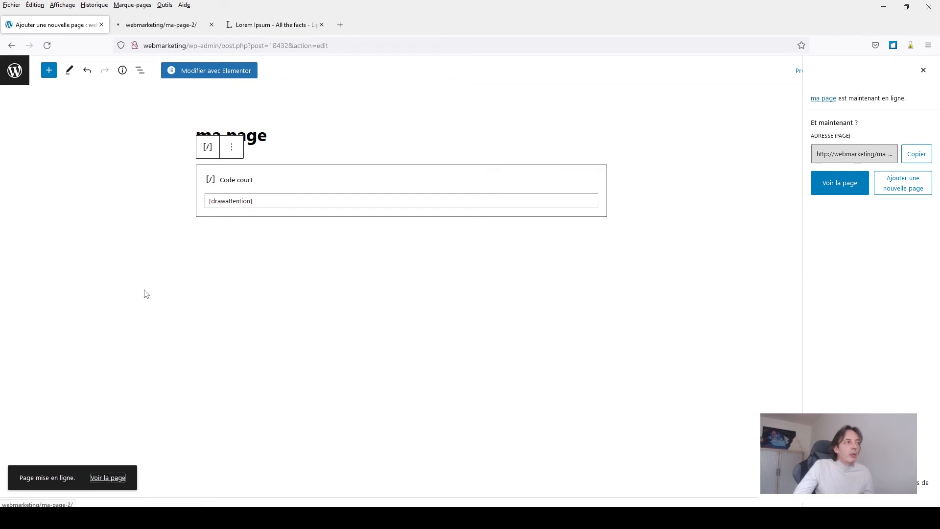
left_click(167, 26)
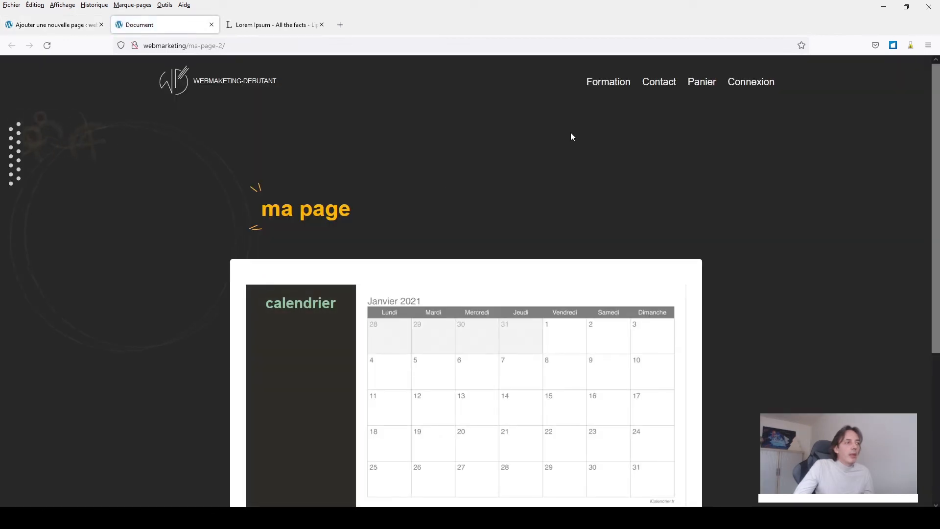
- Test the clickable area on 20 January in the published calendar, returning to the calendar page
scroll(747, 143, "down", 2)
scroll(827, 195, "down", 2)
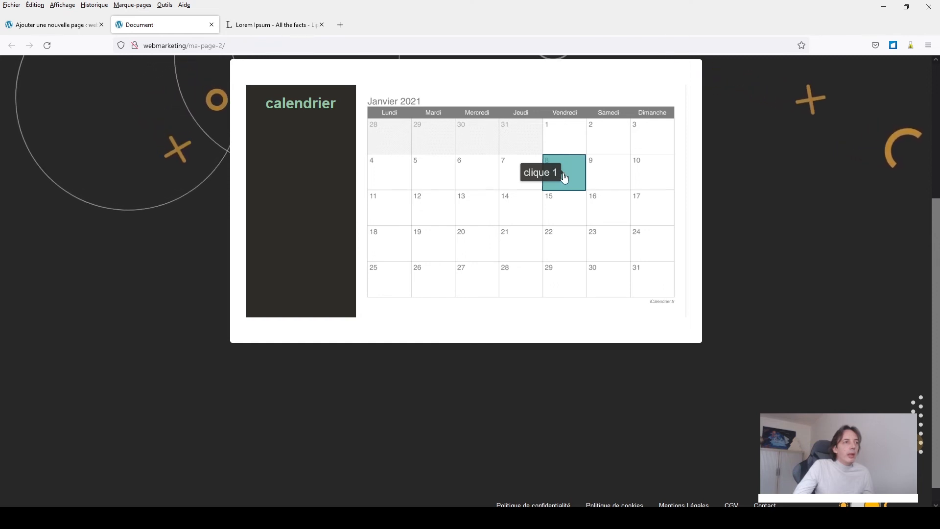
left_click(464, 250)
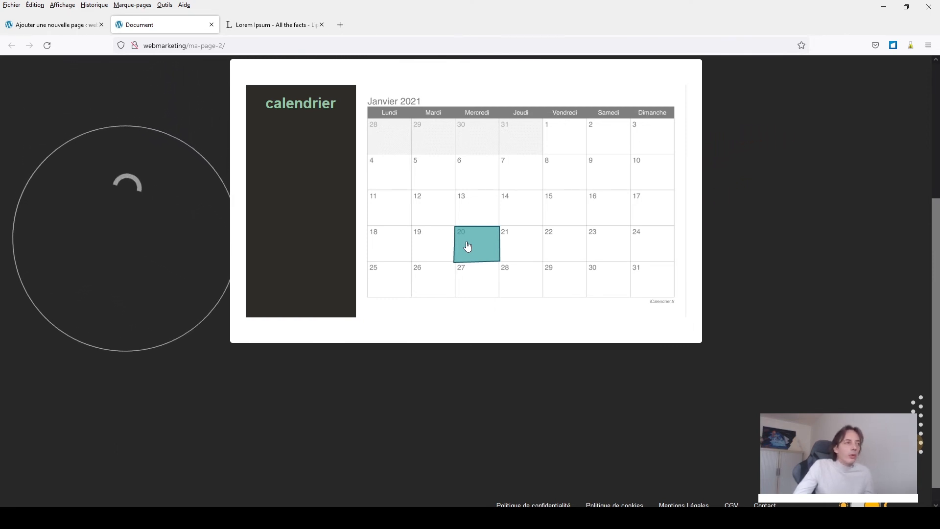
left_click(468, 246)
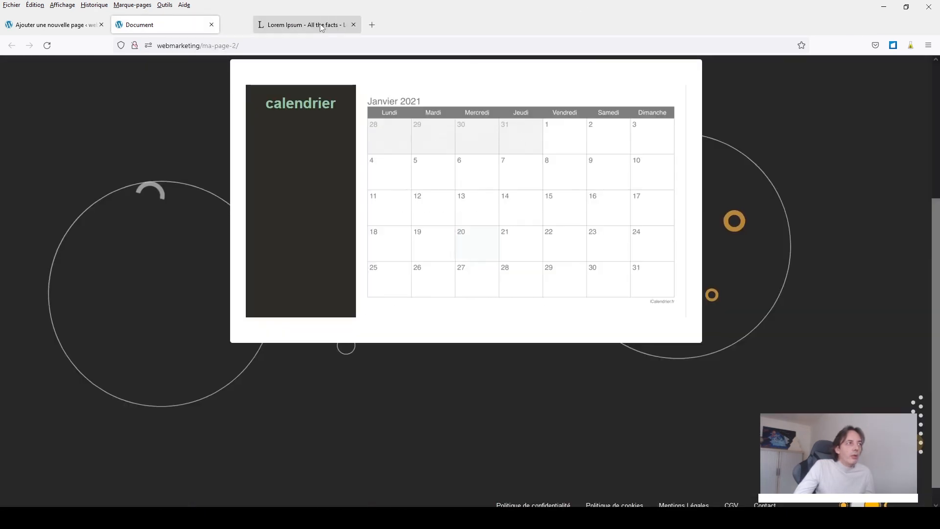
left_click(321, 25)
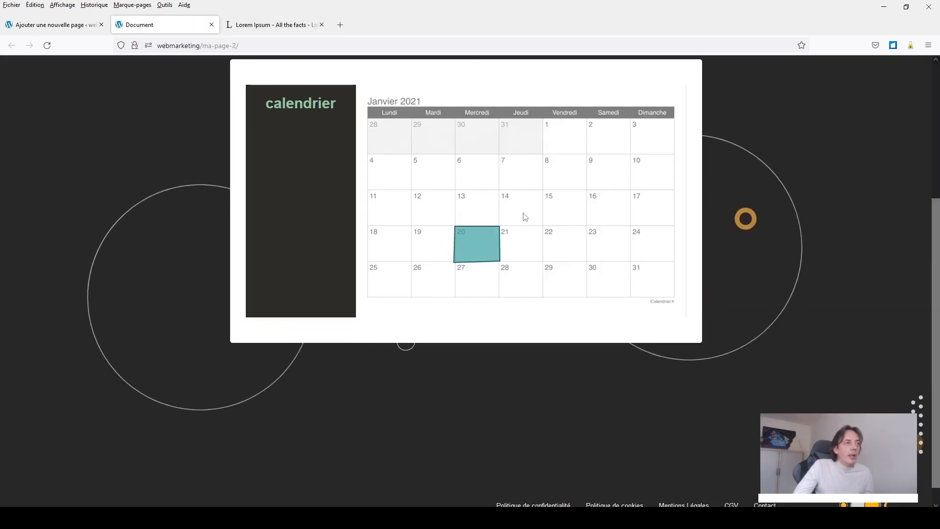
- Display the "clique 1" content from the 8 January area and review it beside the calendar
left_click(562, 177)
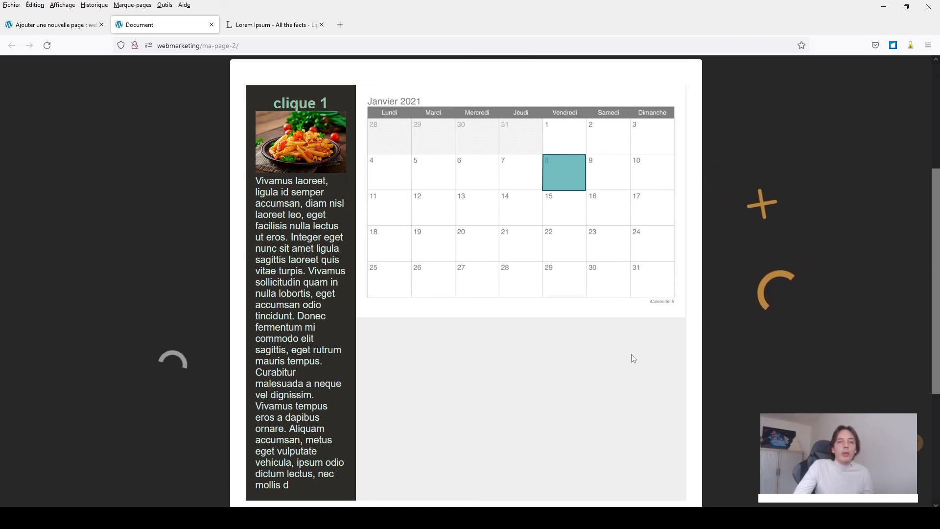
scroll(627, 363, "up", 4)
scroll(627, 362, "down", 2)
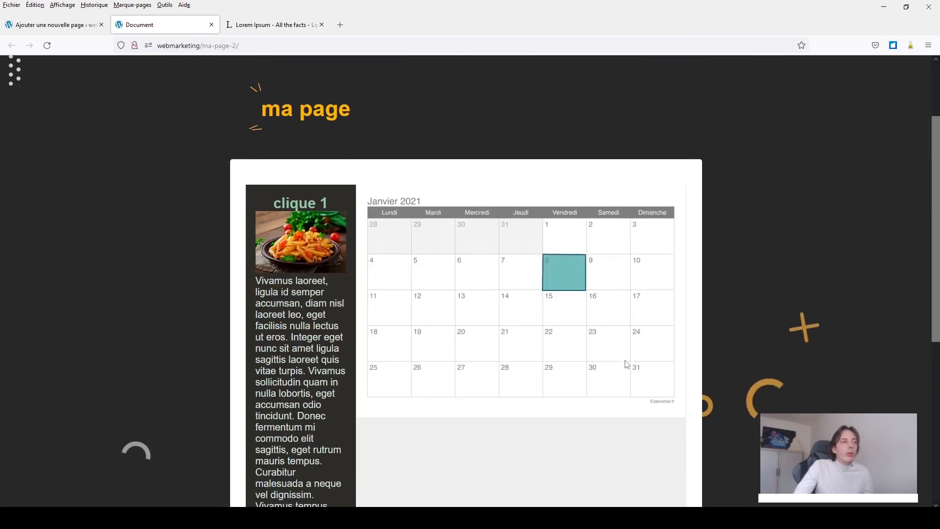